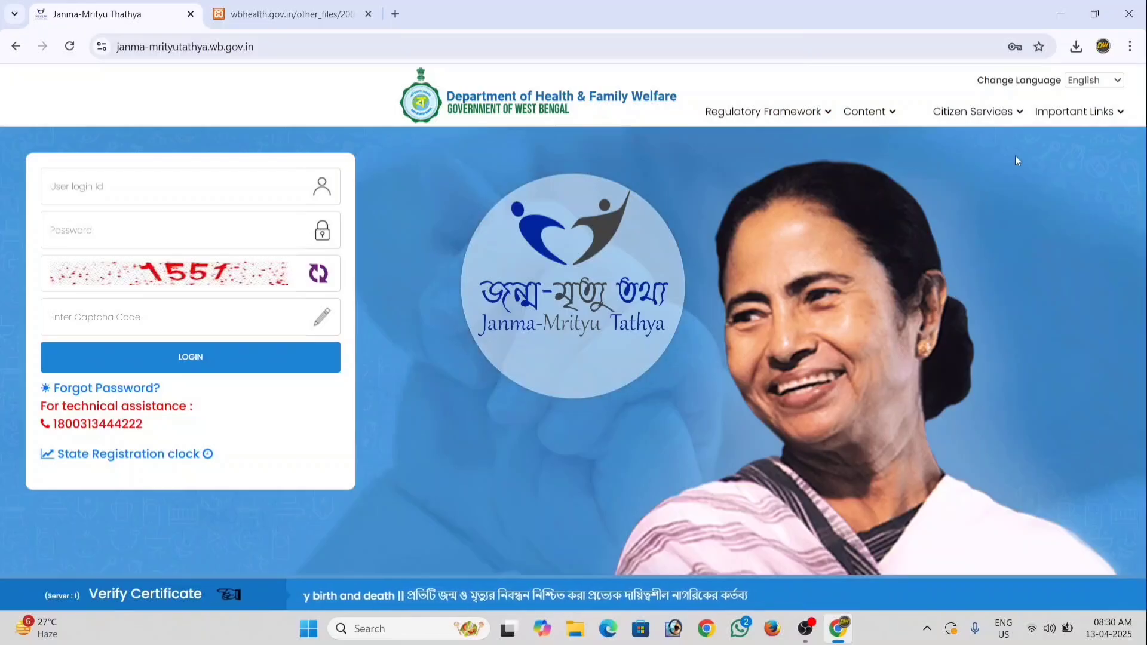
Open the Delayed Birth Registration service from the birth-related citizen services.
mouse_move(1009, 123)
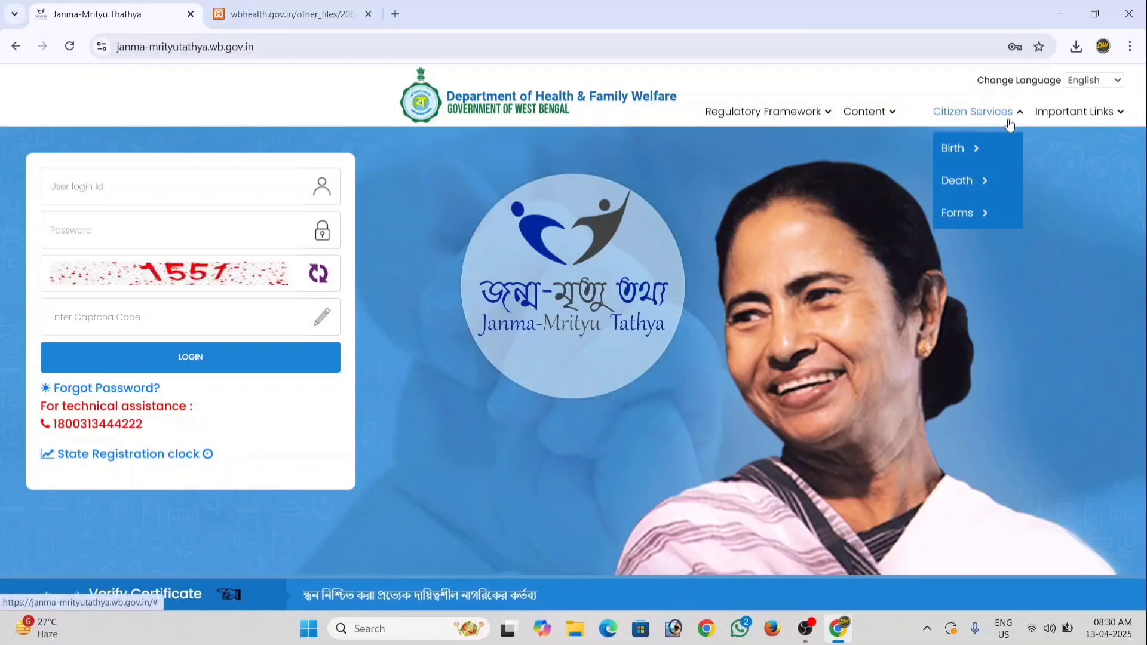
mouse_move(958, 151)
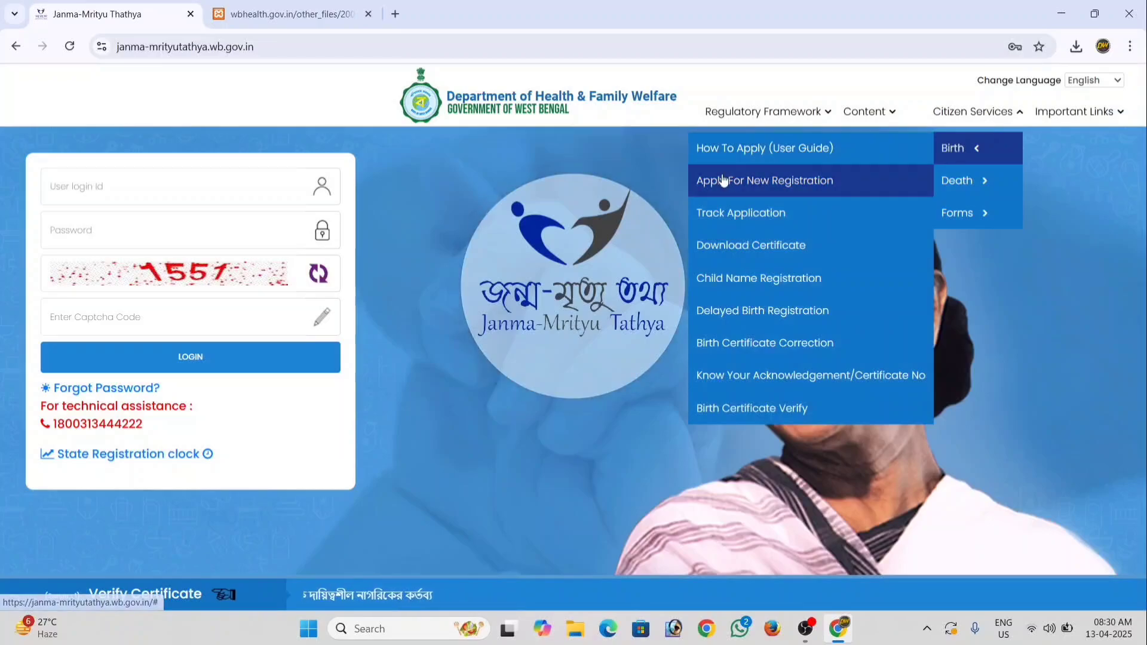
left_click(791, 311)
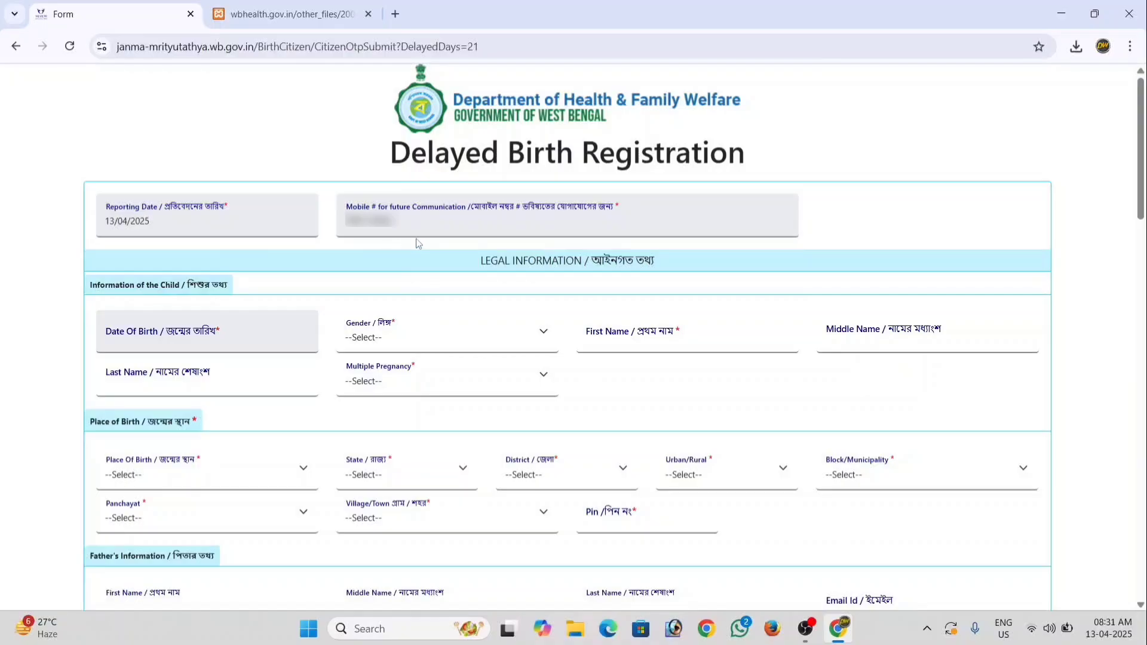
In the child's information, set the gender to Male and the multiple pregnancy option to Single.
scroll(418, 243, "down", 3)
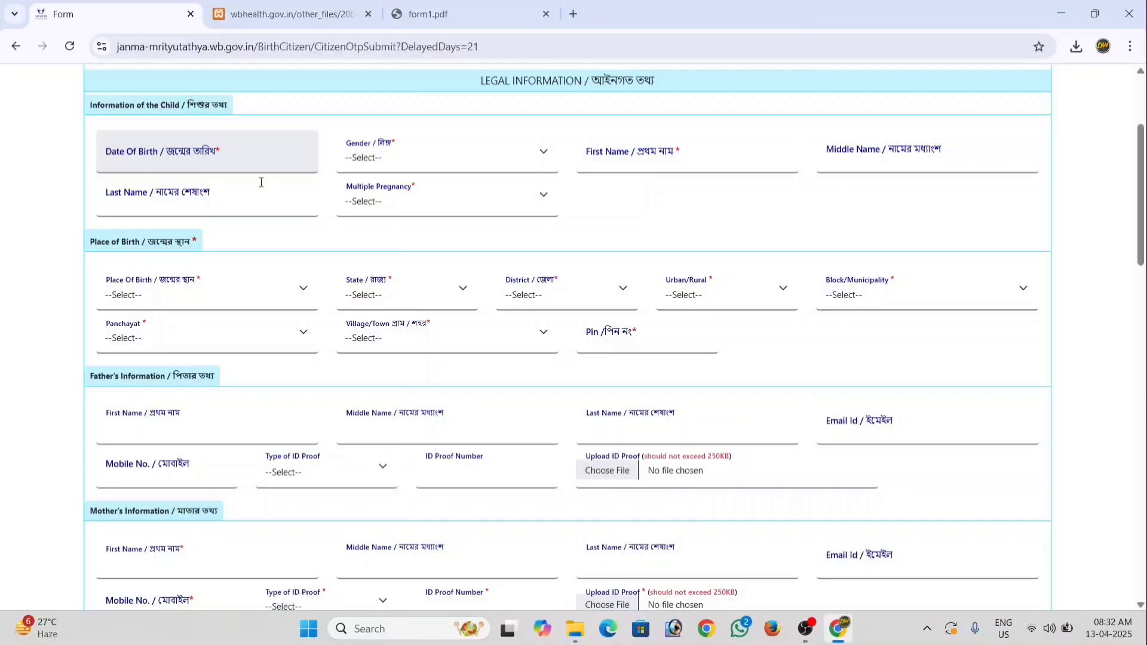
left_click(173, 165)
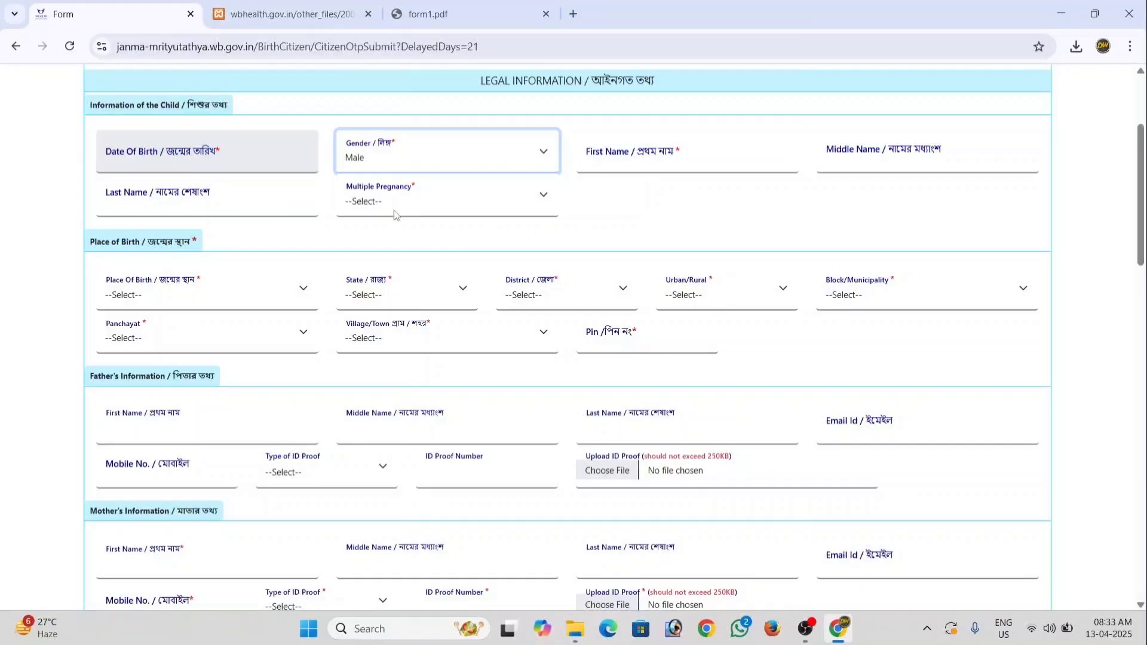
left_click(444, 213)
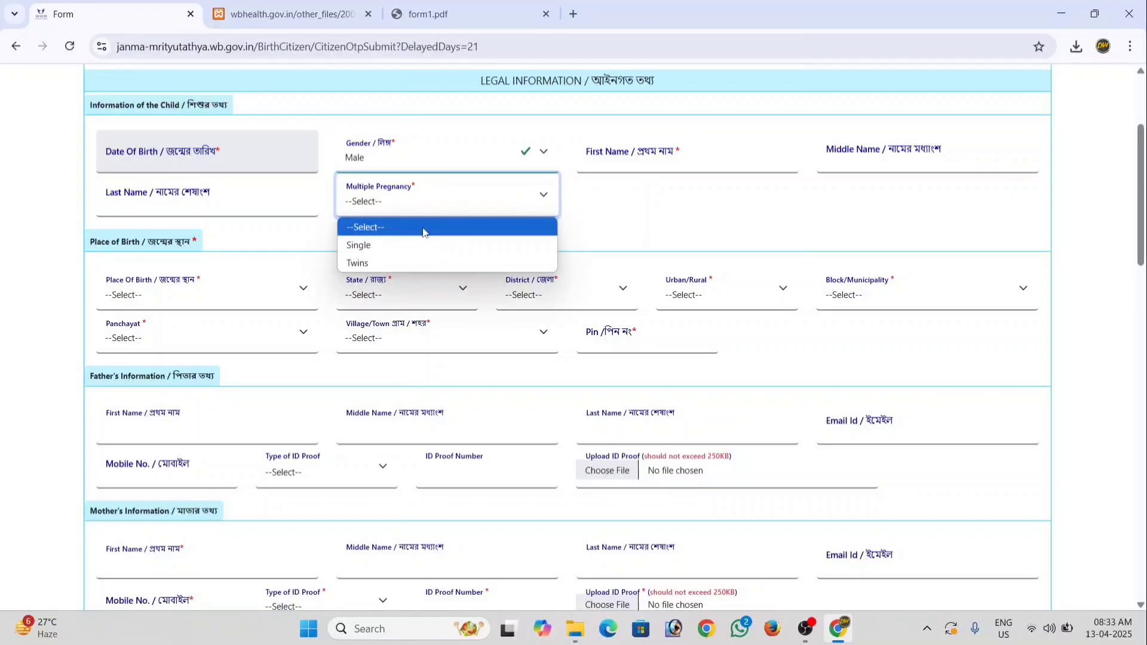
left_click(407, 245)
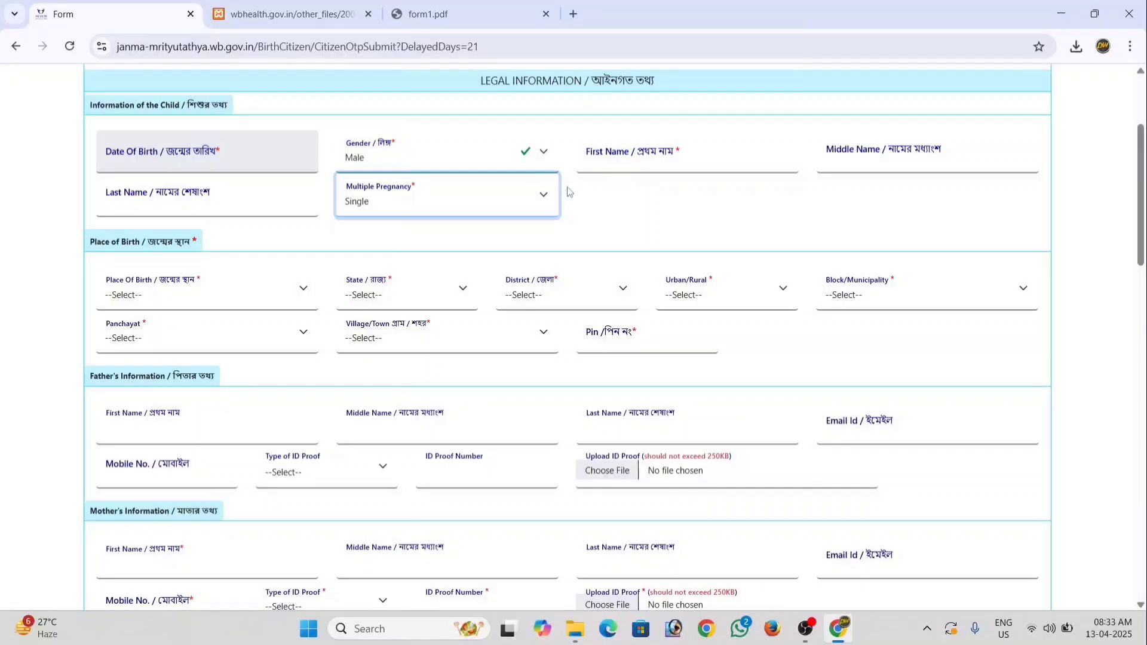
left_click(591, 202)
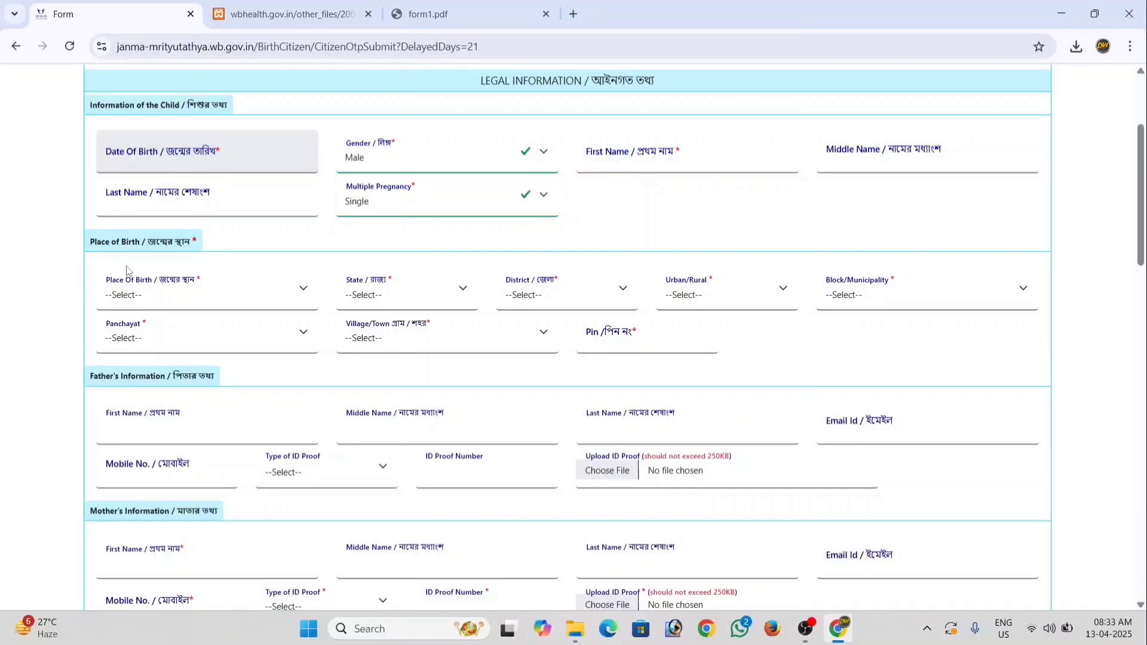
Fill in the place of birth as Home, with state West Bengal, district Bankura and Urban/Rural set to Block.
left_click(172, 303)
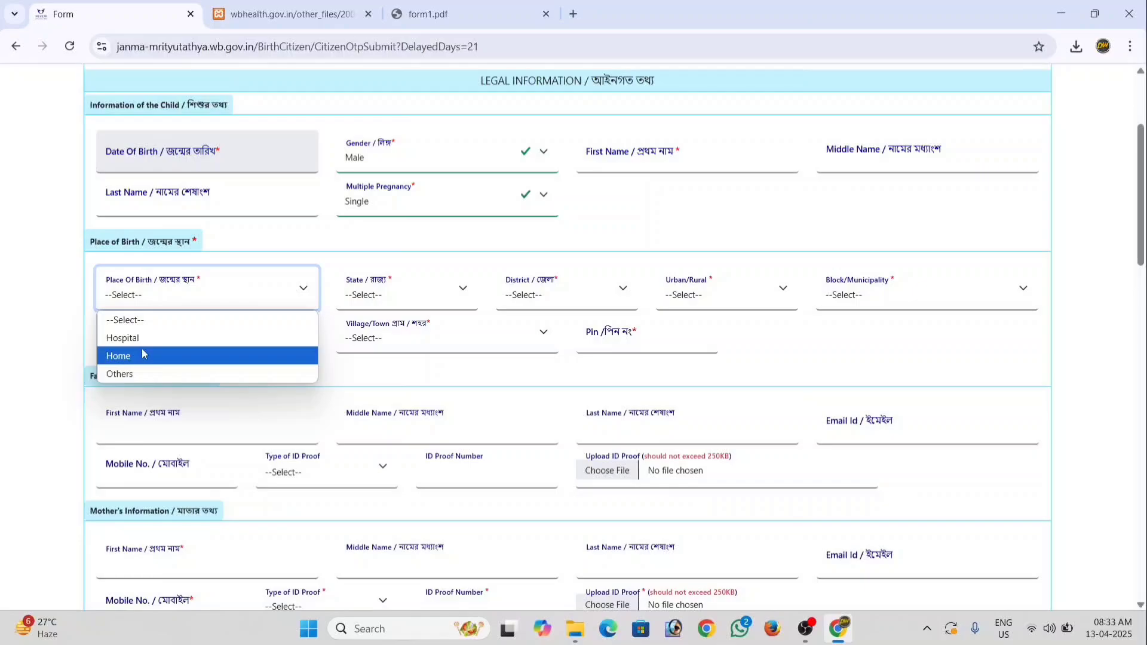
left_click(172, 355)
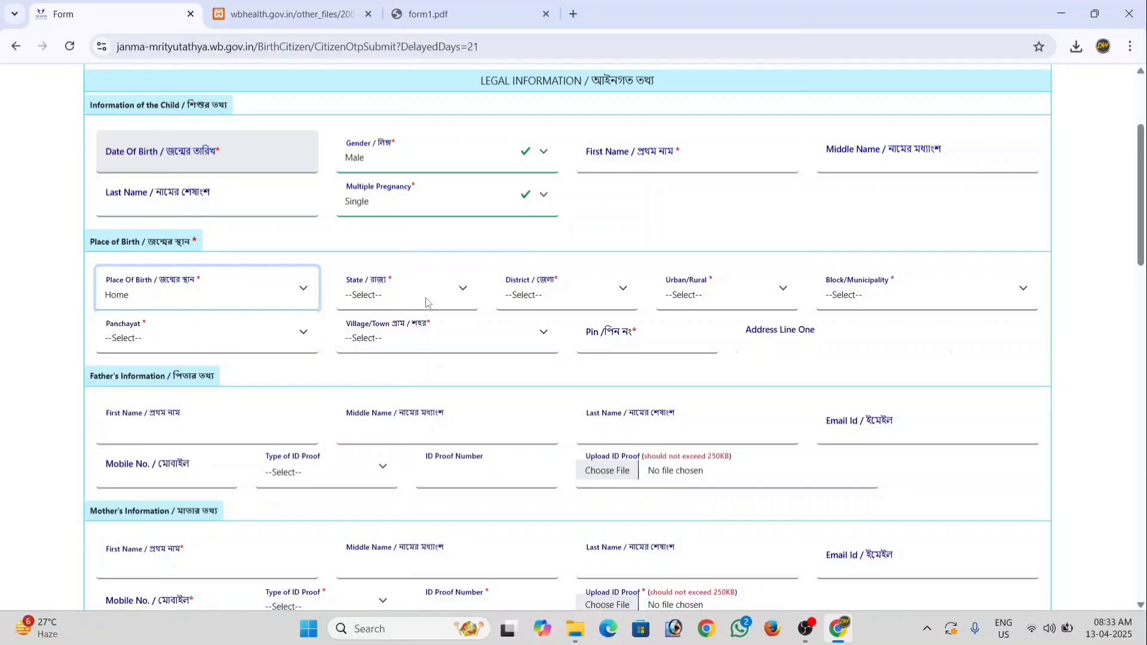
left_click(427, 302)
left_click(409, 333)
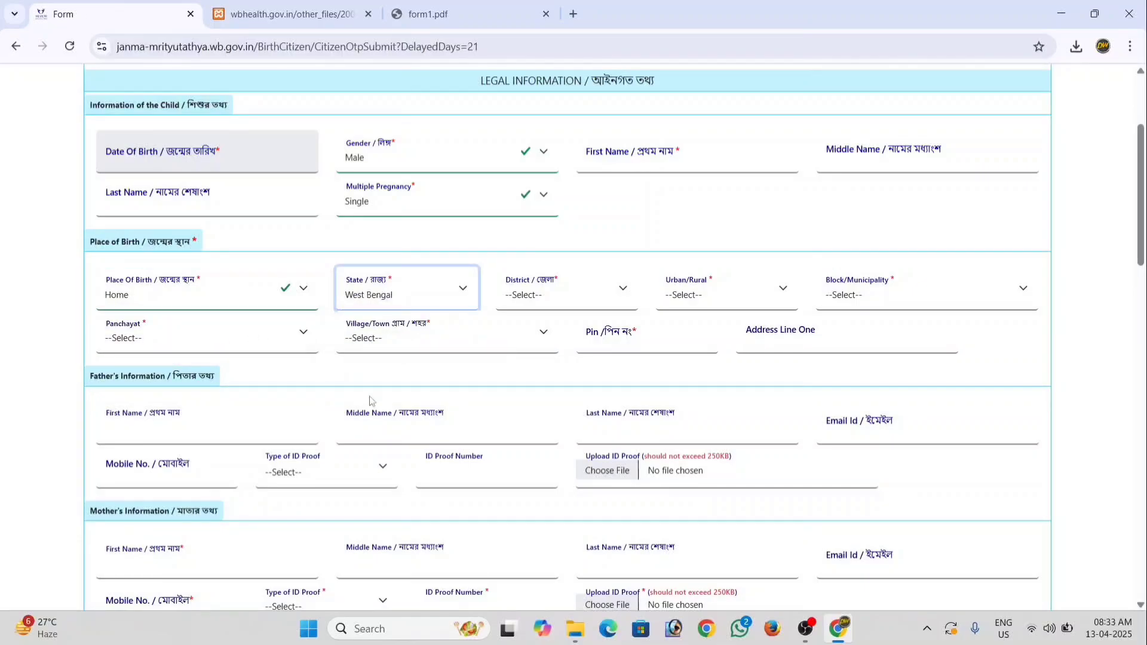
left_click(539, 306)
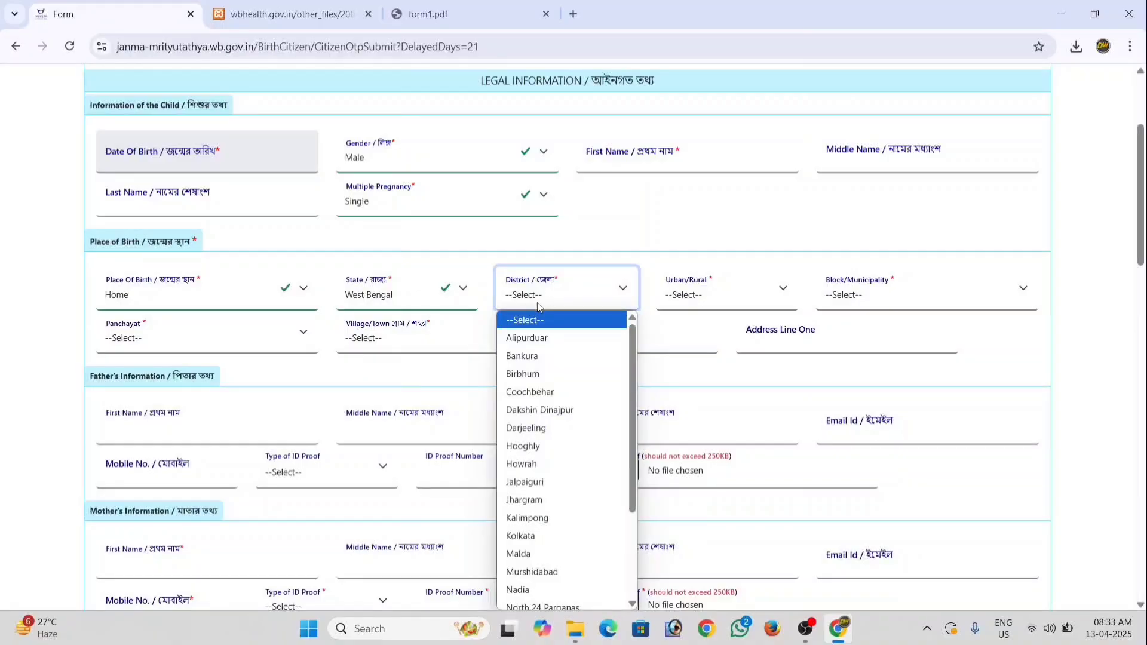
left_click(521, 355)
left_click(737, 297)
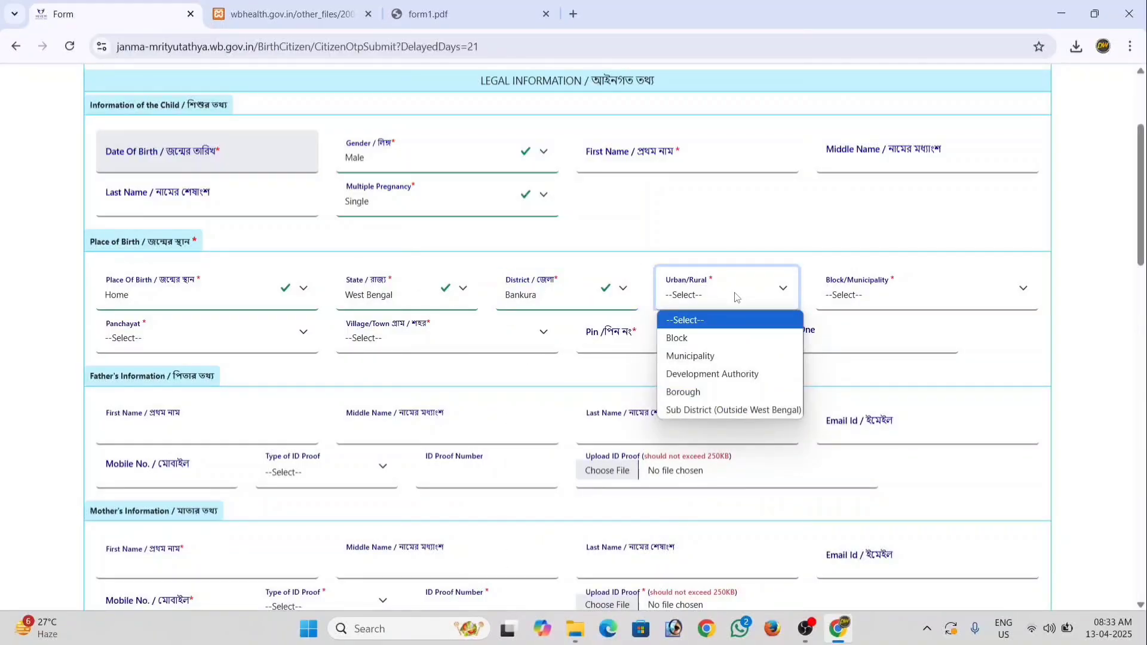
left_click(718, 341)
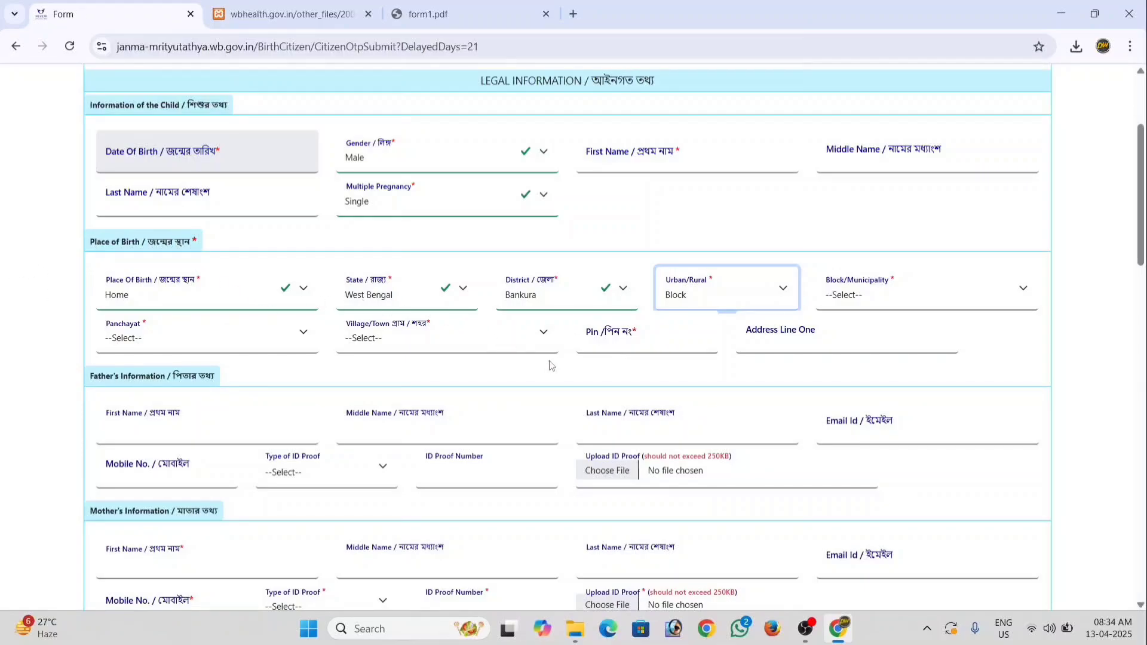
Set the father's type of ID proof to "Not available. Identity certified by Registrar/Sub-registrar".
scroll(551, 366, "down", 5)
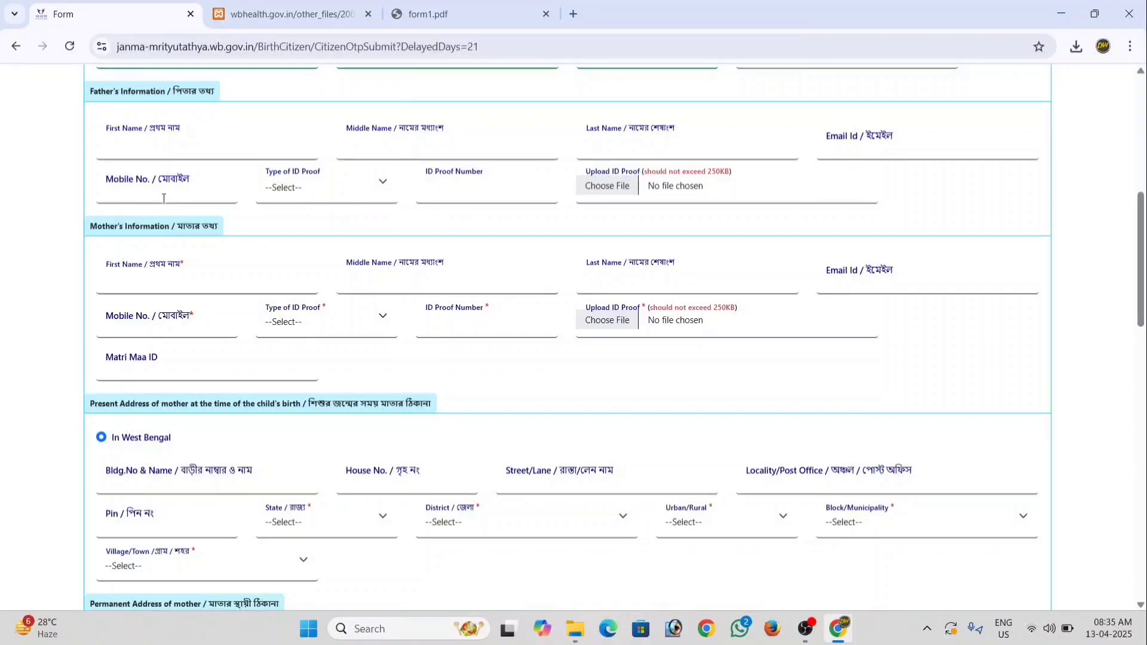
left_click(325, 192)
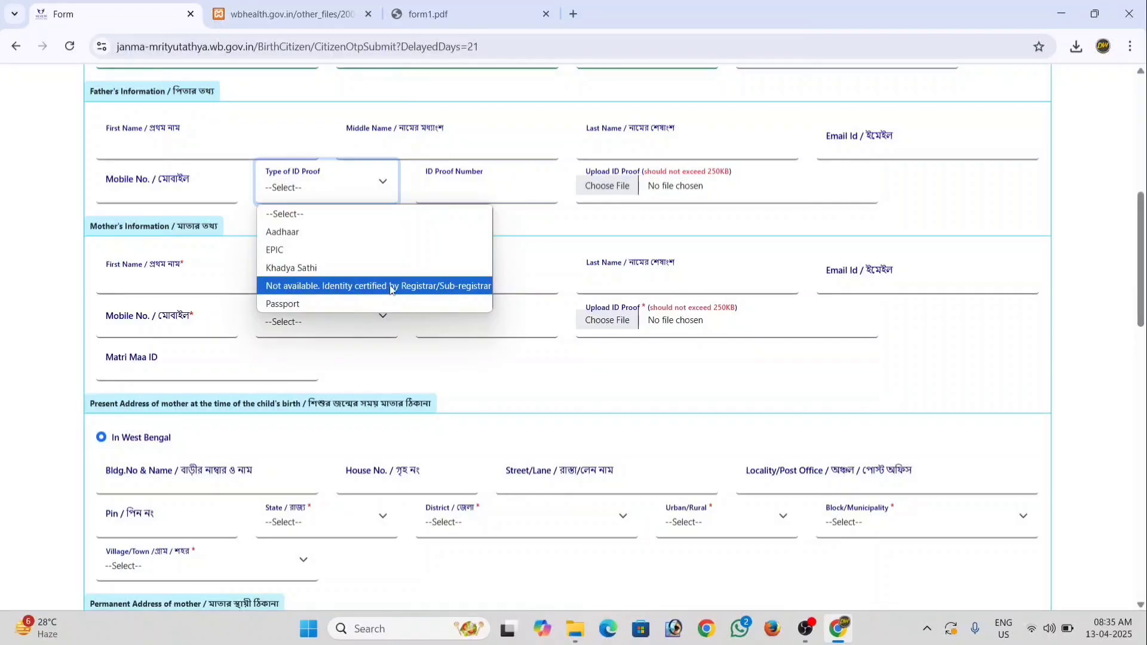
left_click(436, 290)
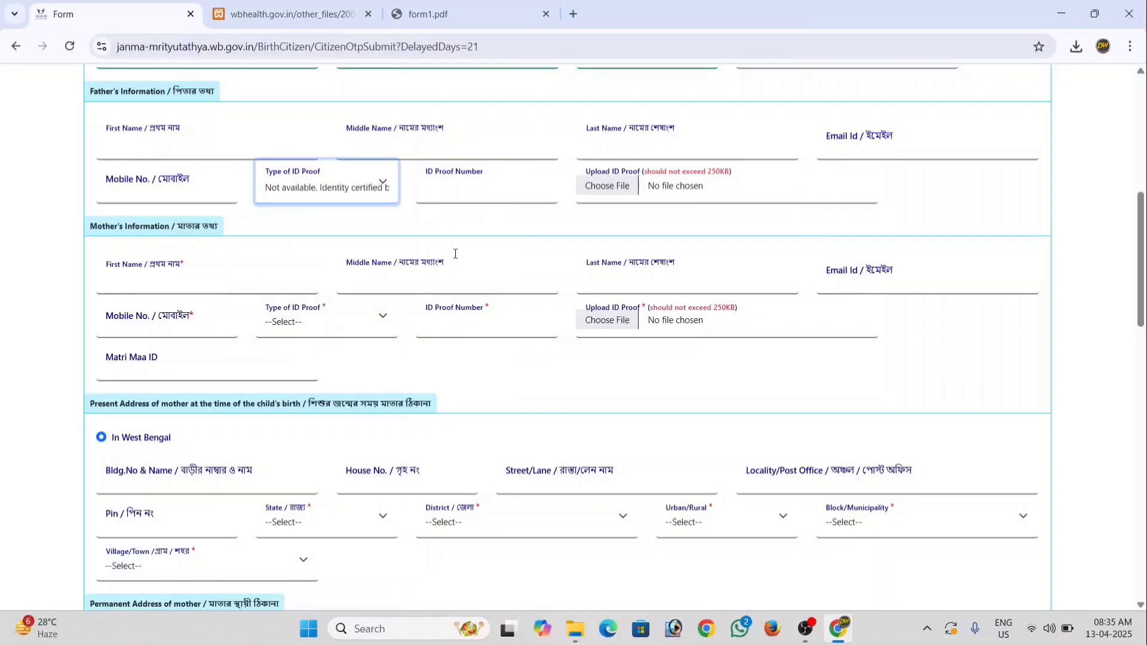
left_click(328, 195)
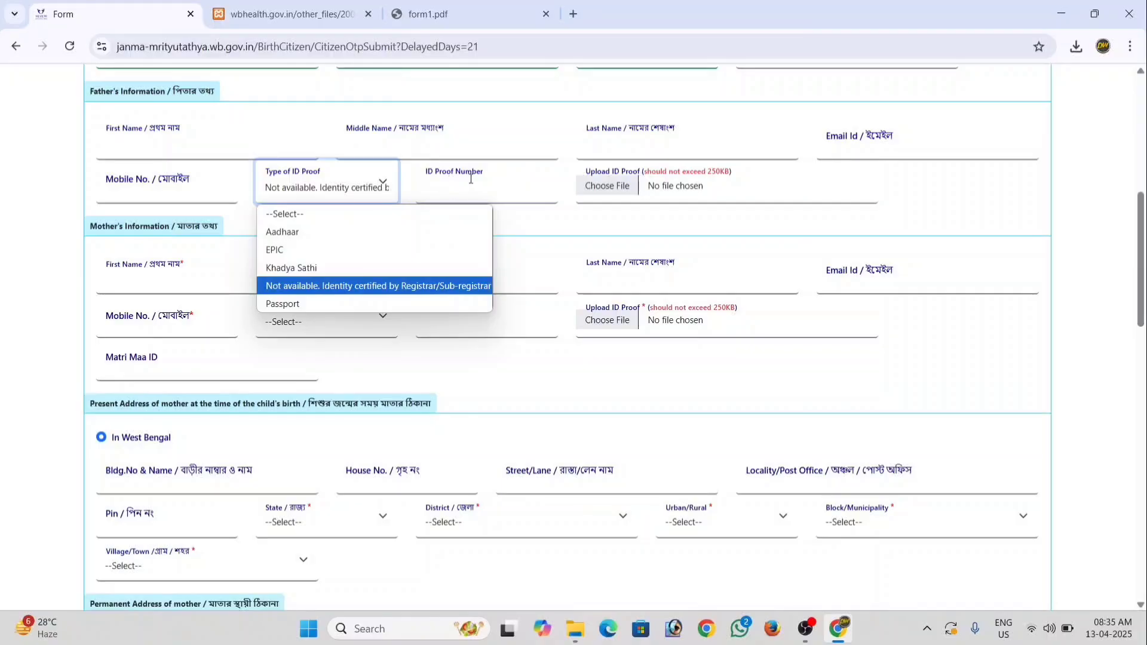
left_click(527, 219)
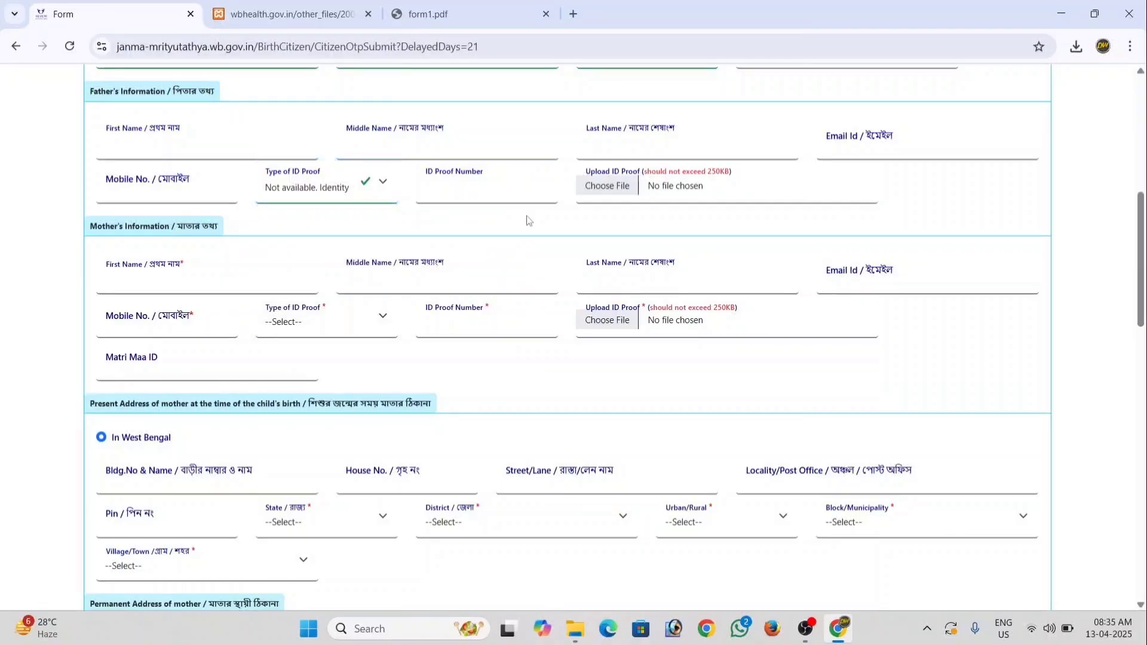
Set the type of ID proof to Aadhaar for both the father and the mother.
left_click(332, 190)
left_click(302, 232)
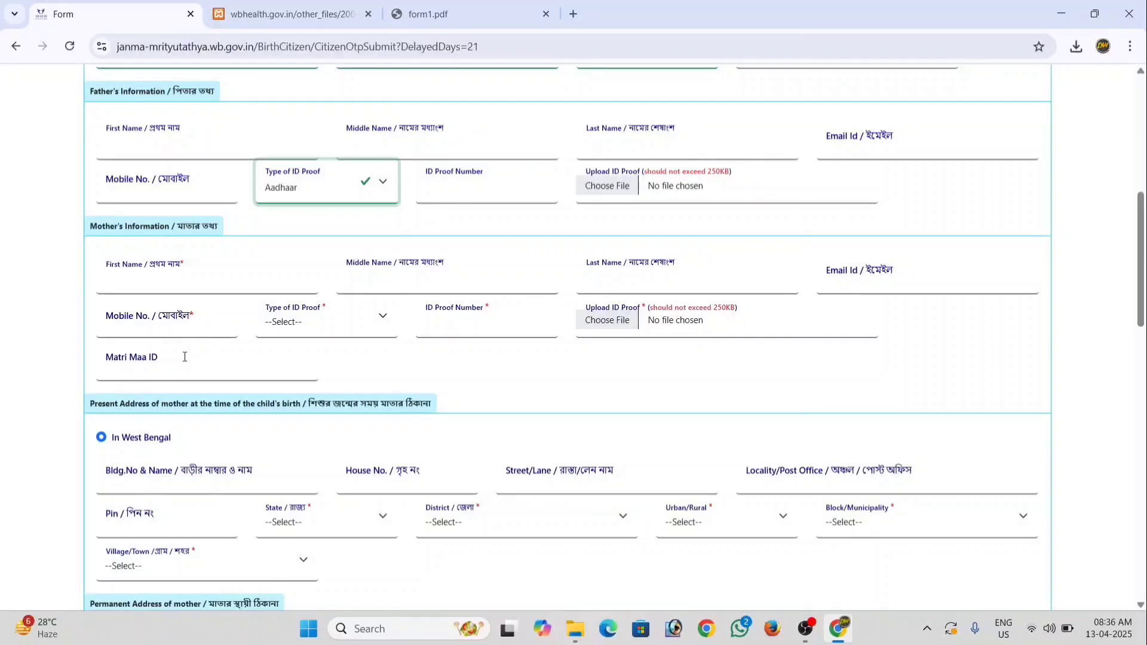
left_click(305, 323)
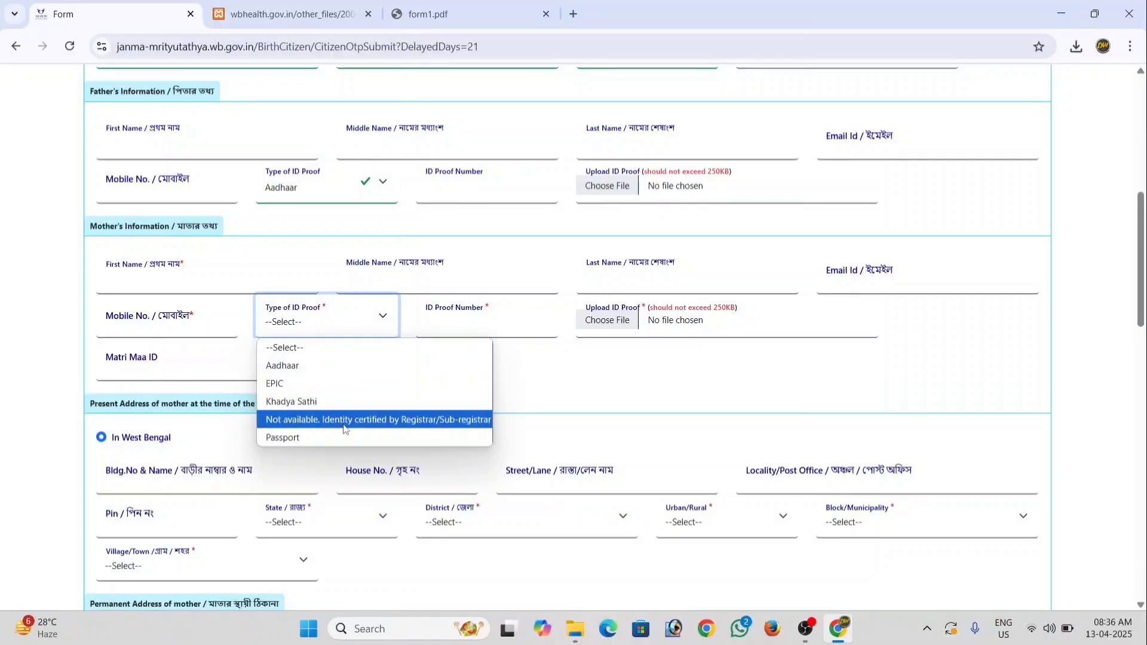
left_click(561, 360)
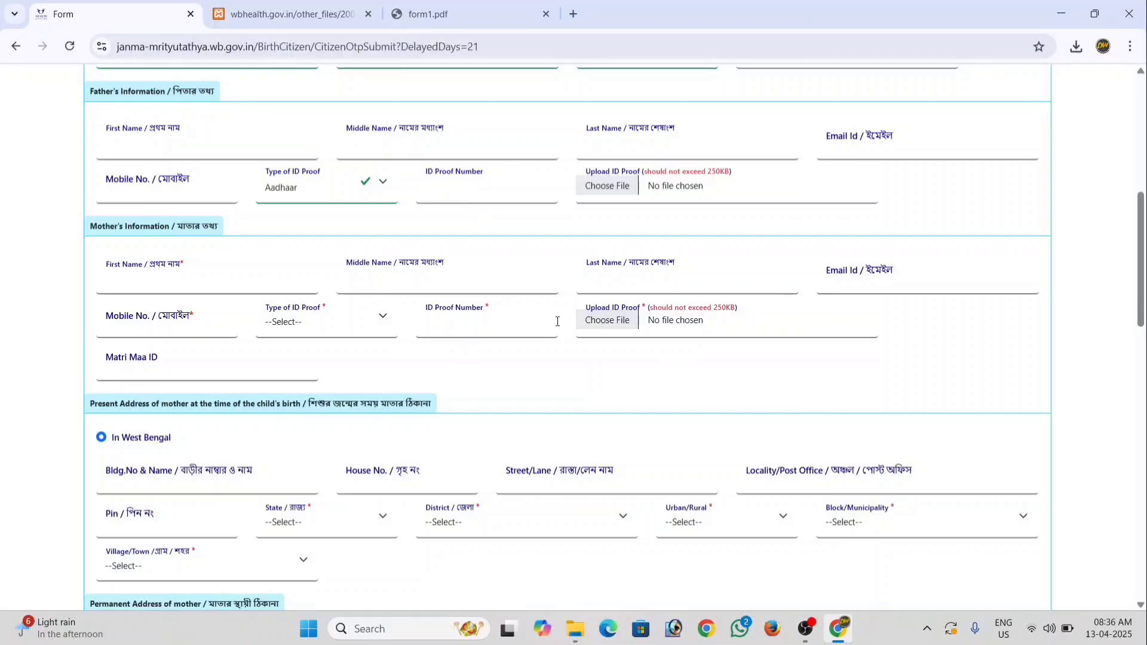
left_click(335, 326)
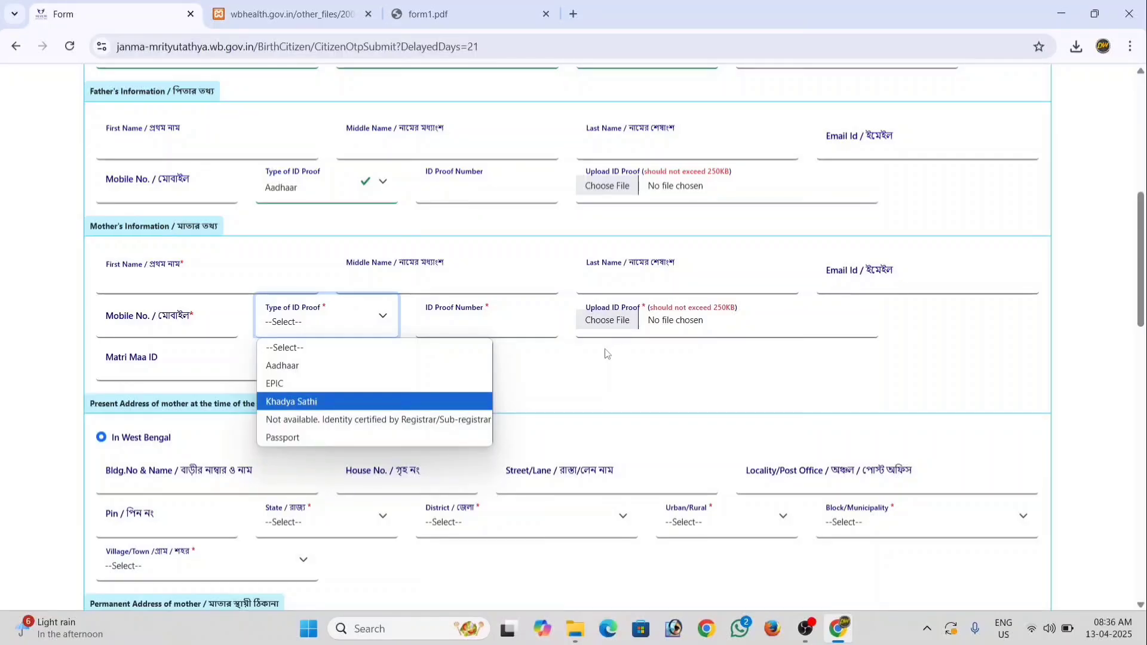
left_click(310, 370)
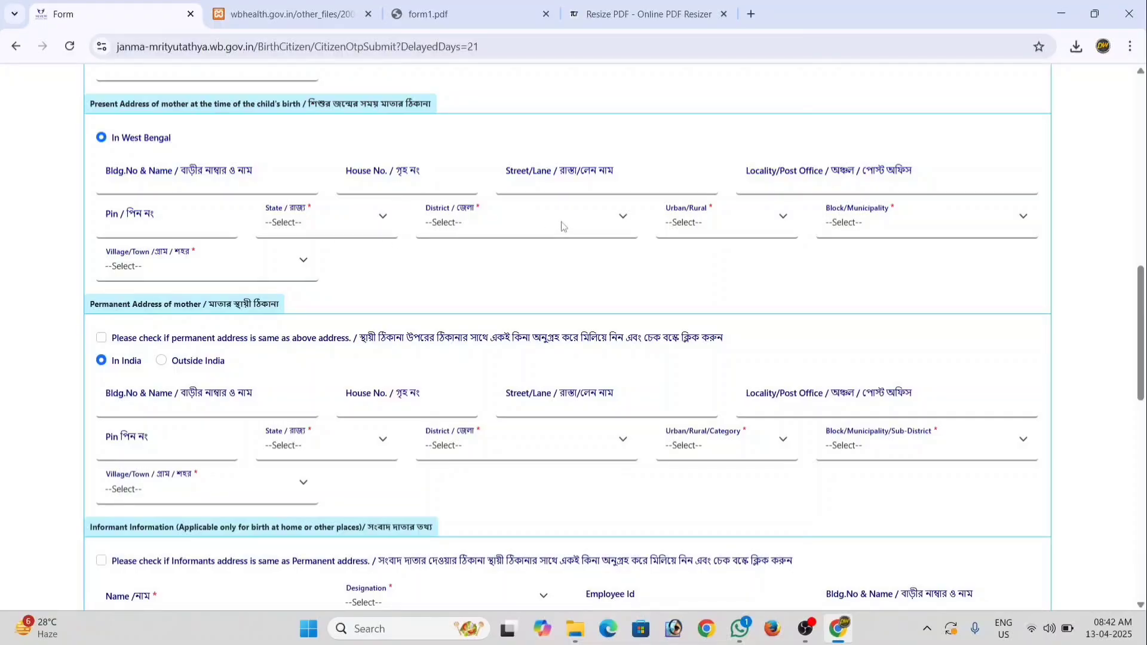
In the mother's present address at the child's birth, set the state to West Bengal and Urban/Rural to Block.
left_click(326, 231)
left_click(314, 266)
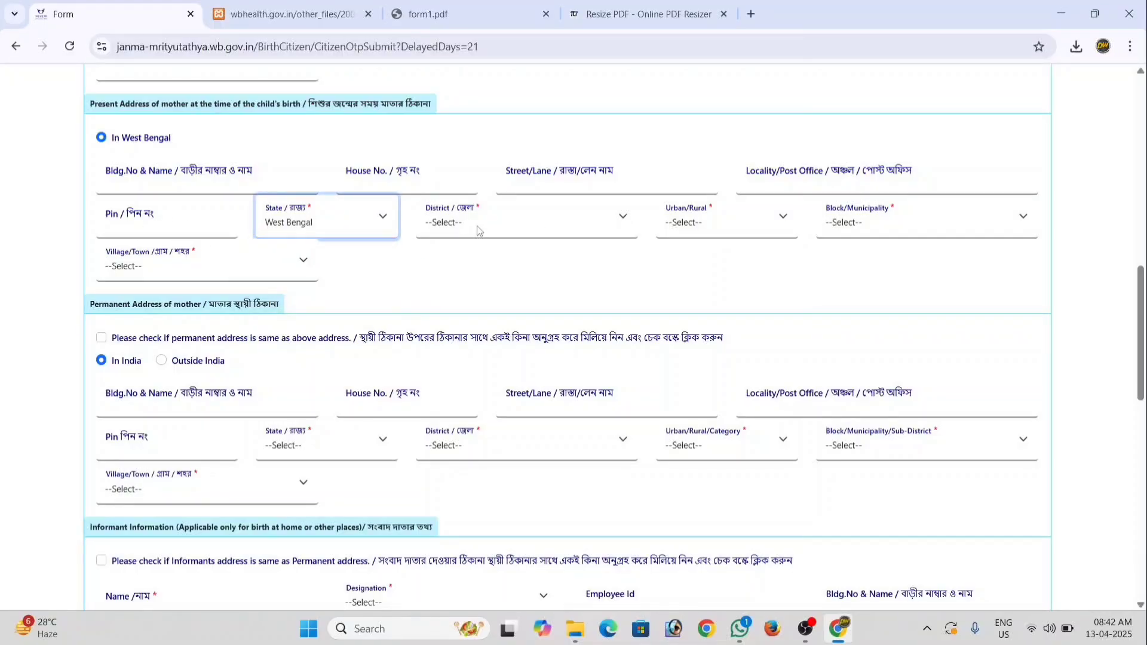
left_click(744, 232)
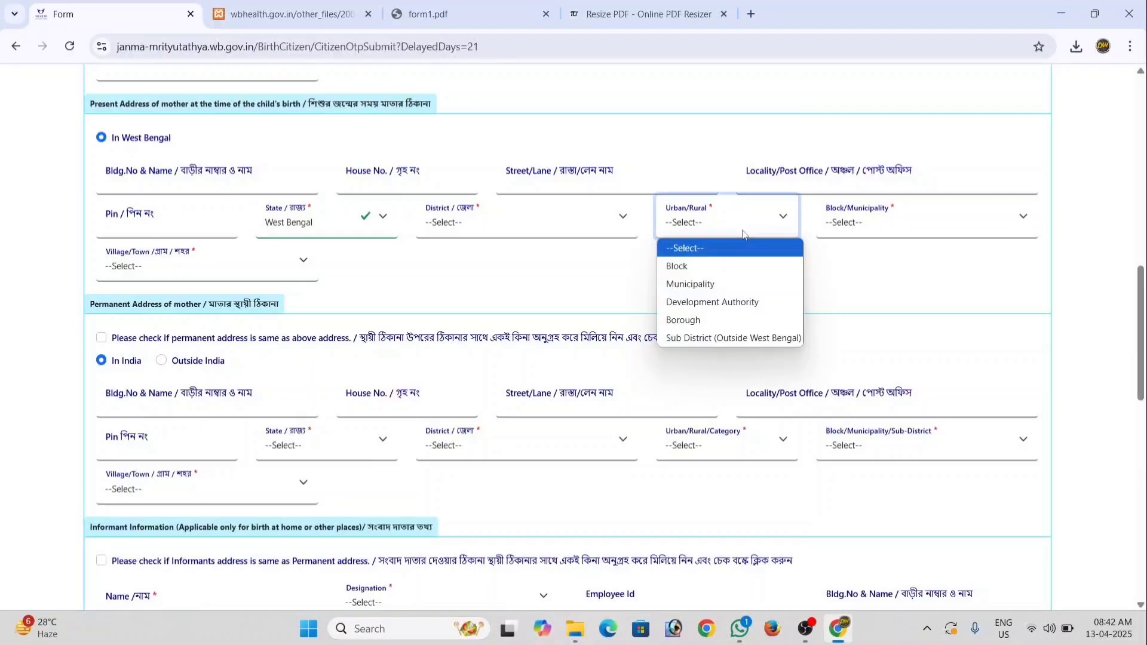
left_click(729, 263)
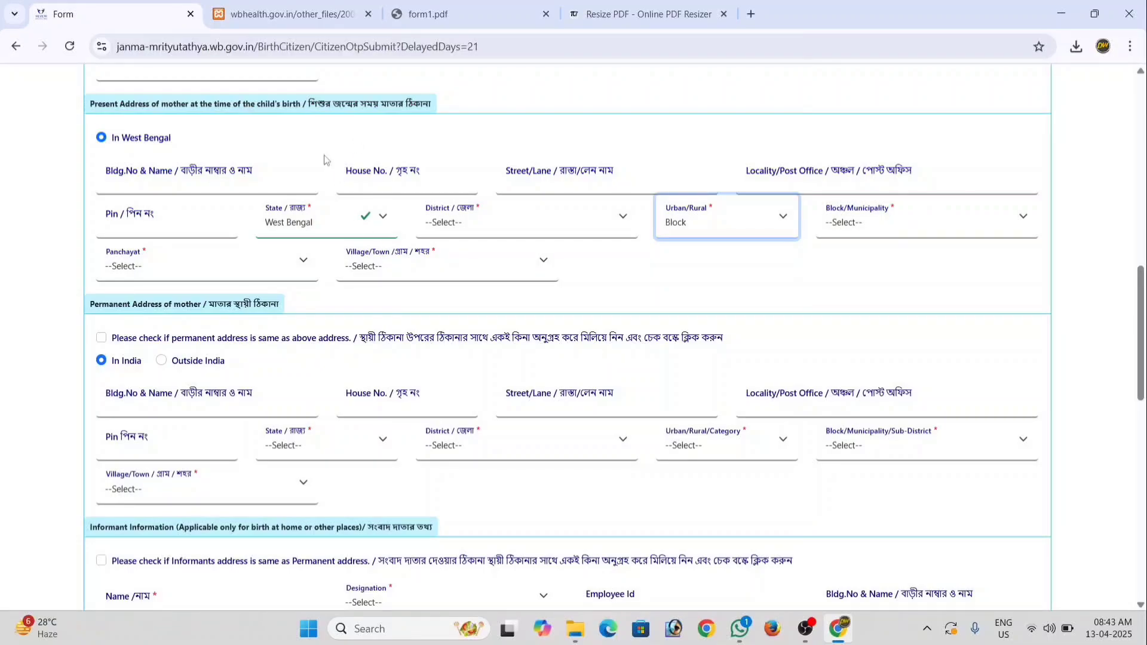
Look through the mother's permanent address and informant sections and open the informant's designation options.
scroll(323, 159, "down", 3)
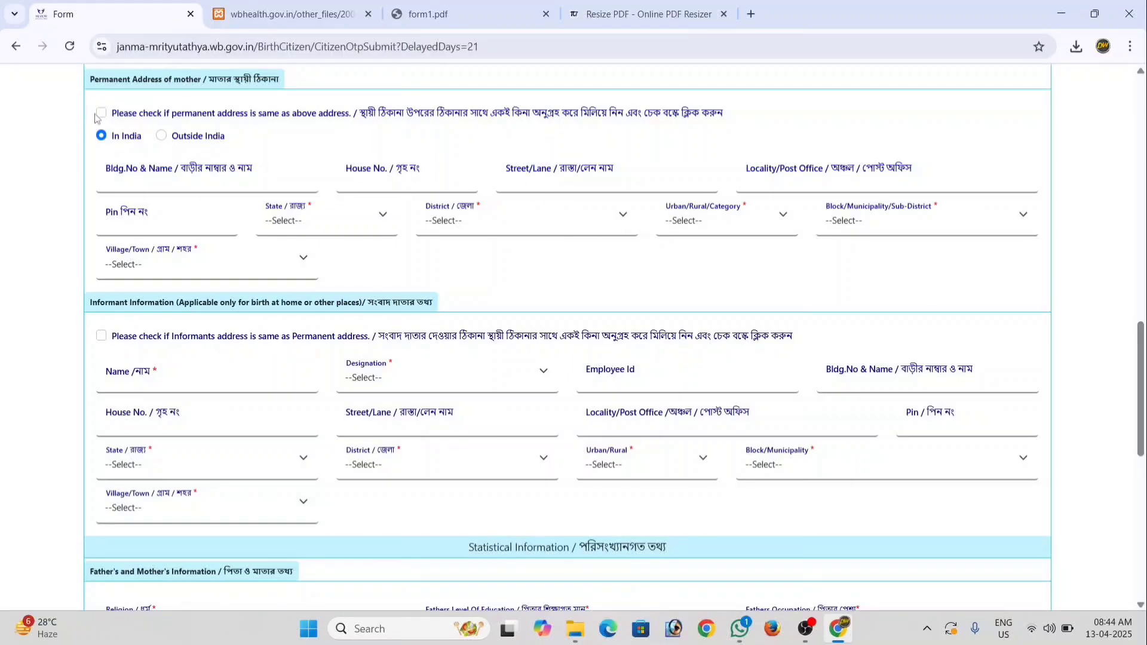
scroll(260, 176, "down", 3)
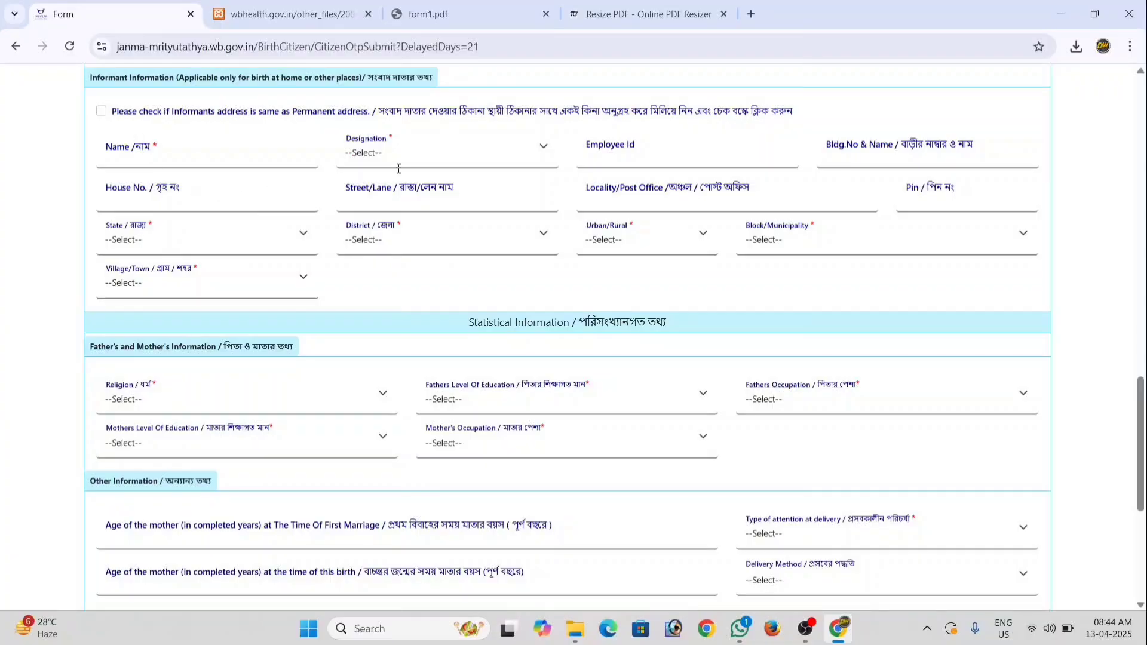
left_click(437, 153)
left_click(437, 153)
left_click(407, 154)
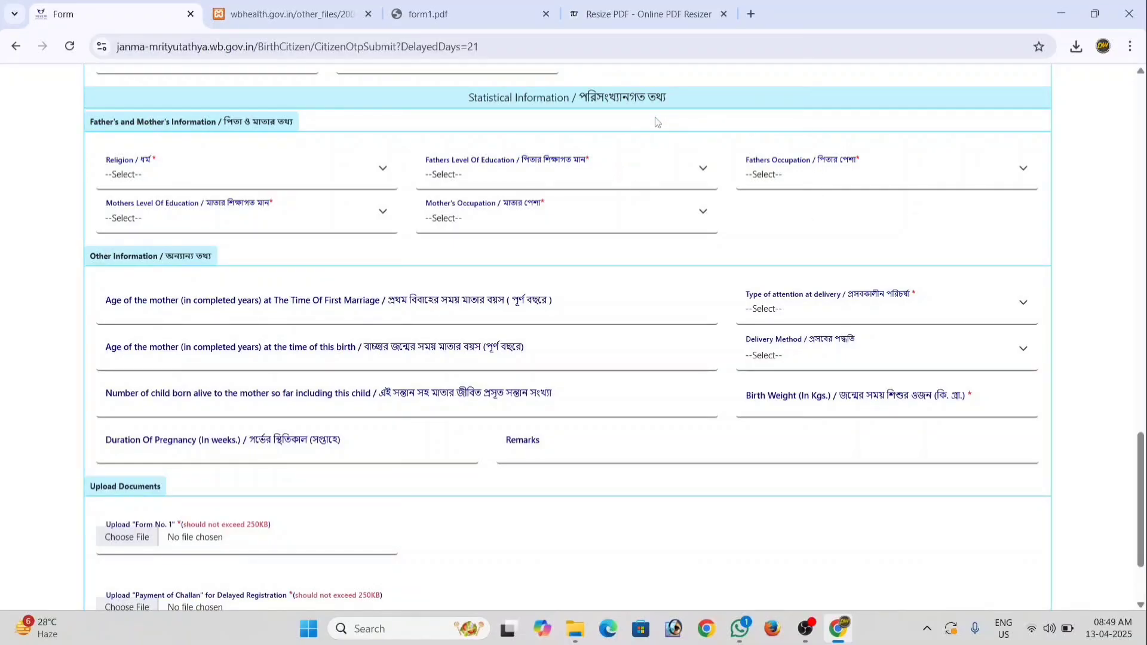
In the parents' statistical information, set religion to Hindu, father's education to Secondary/ Matric Class -X and father's occupation to Not Known.
left_click(167, 189)
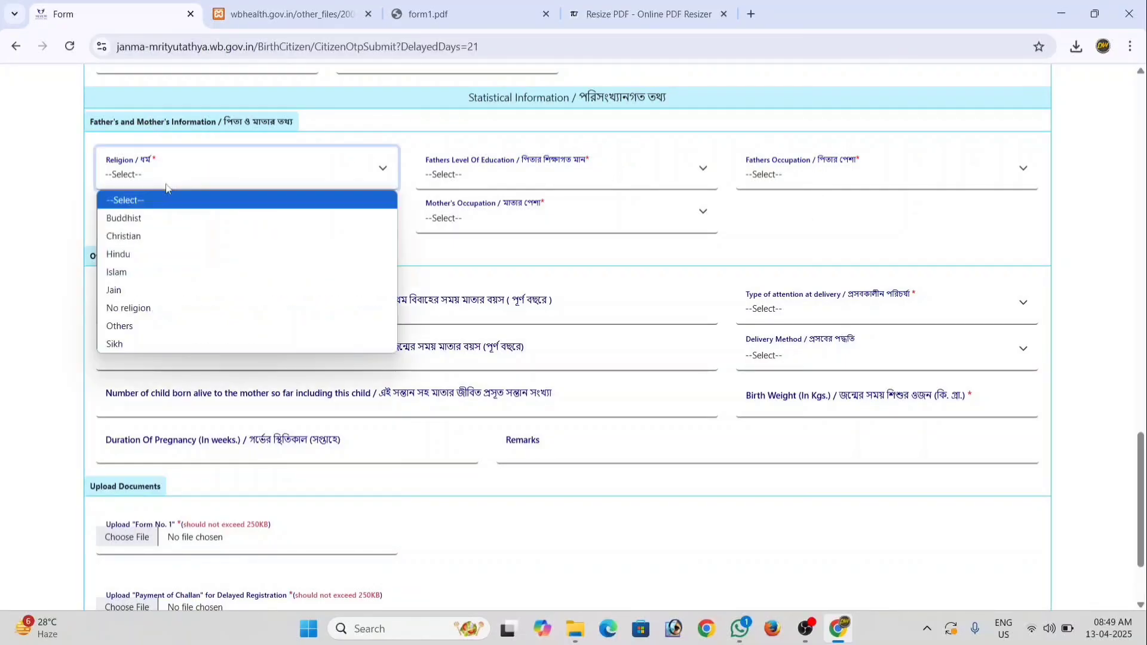
left_click(142, 263)
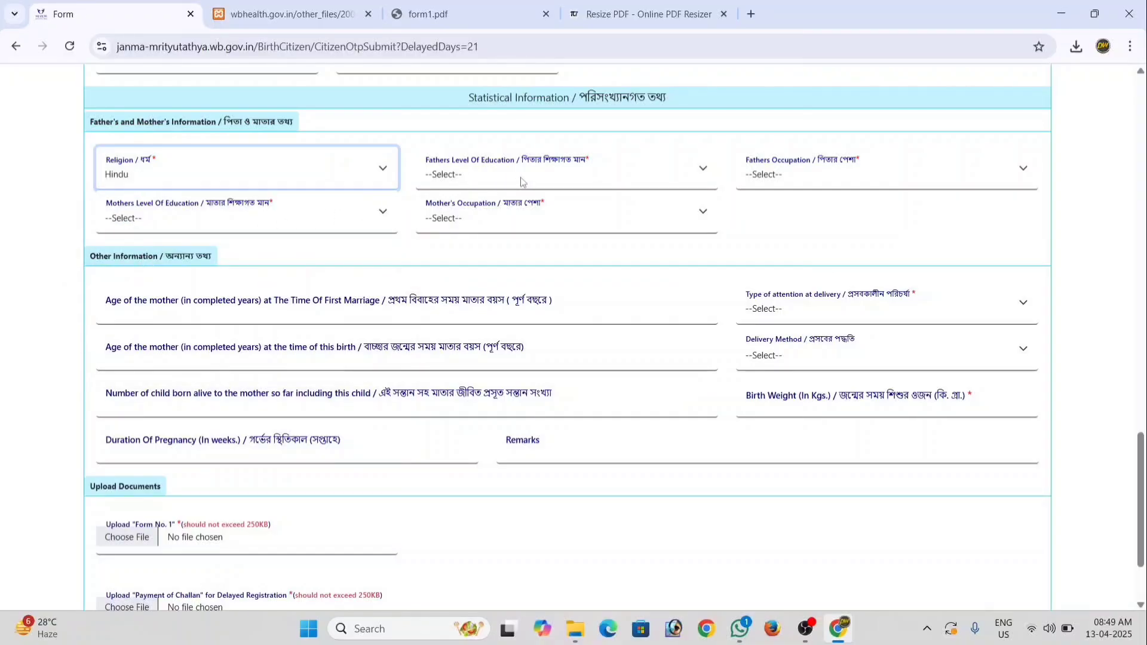
left_click(541, 181)
left_click(513, 481)
left_click(837, 174)
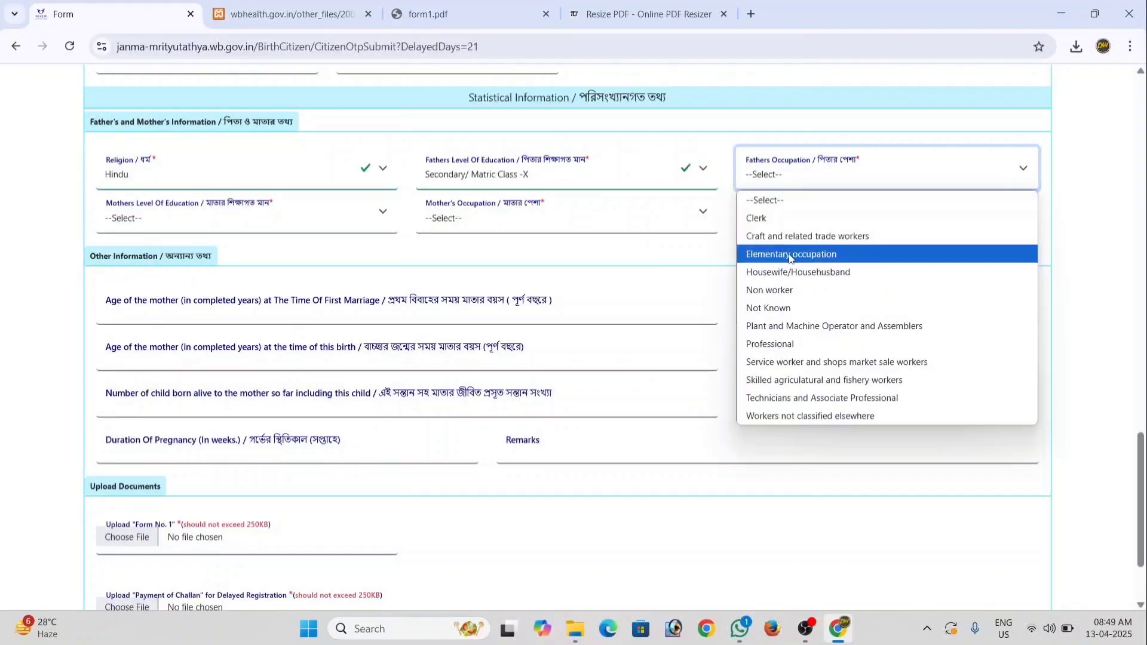
left_click(779, 308)
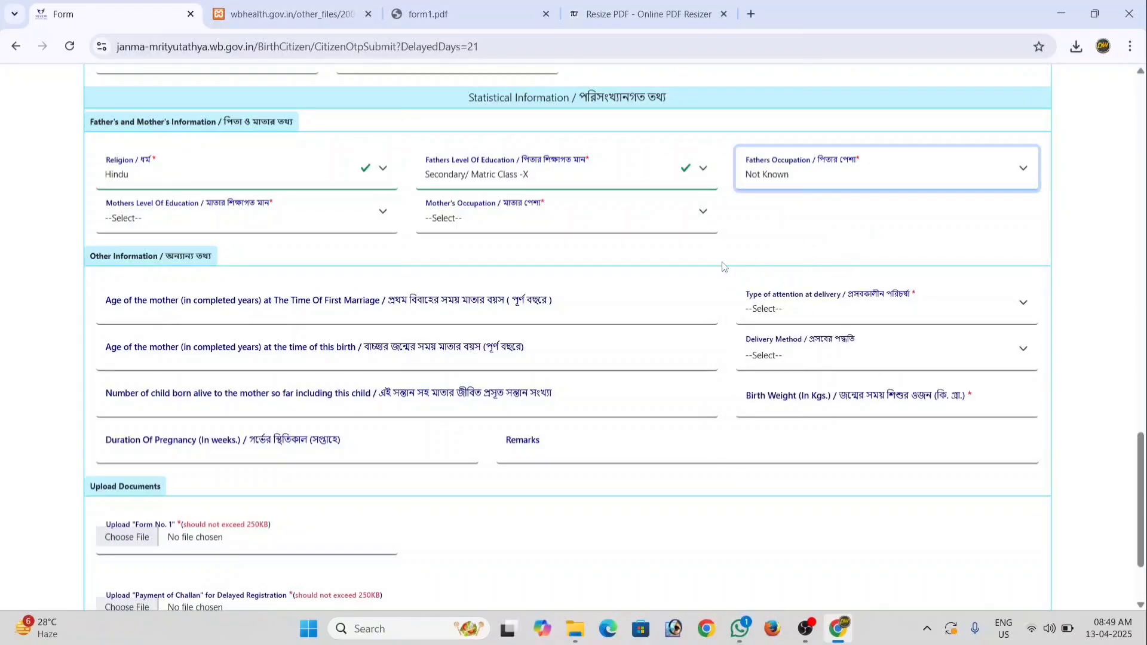
Set the mother's level of education to Below primary and her occupation to Housewife/Househusband.
left_click(181, 225)
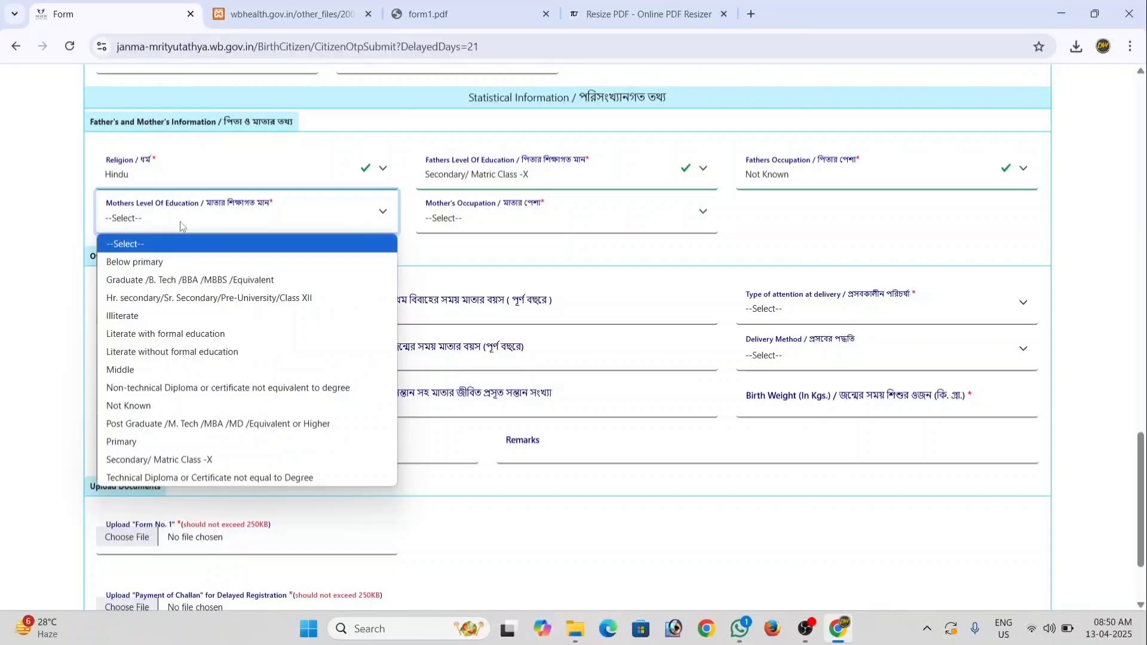
left_click(177, 255)
left_click(484, 216)
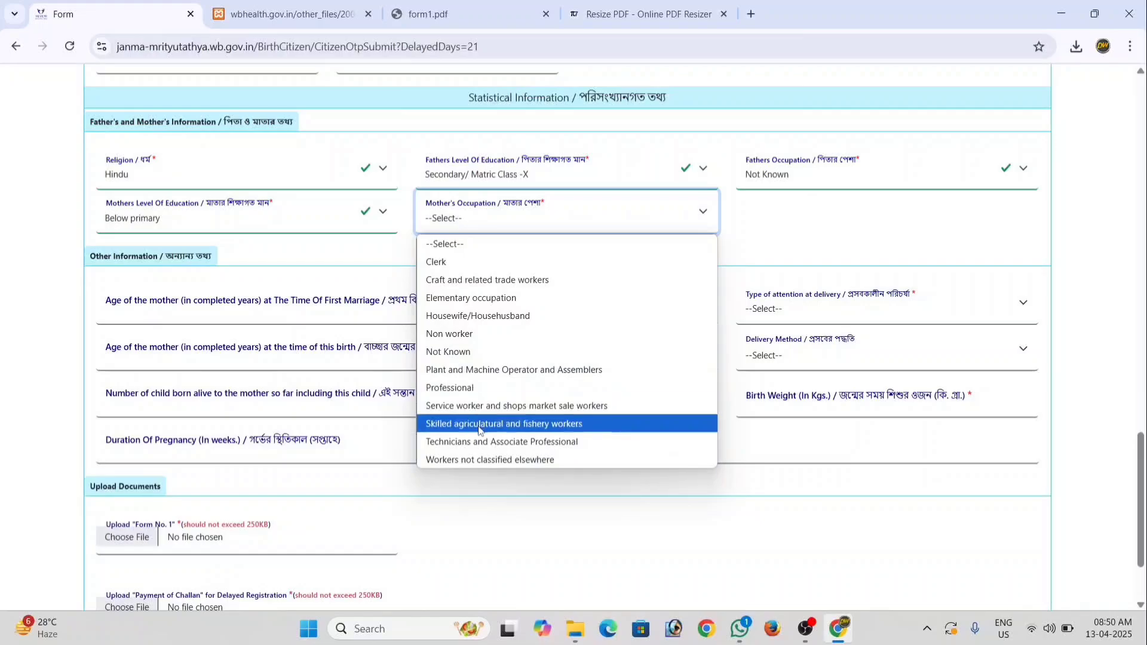
left_click(466, 316)
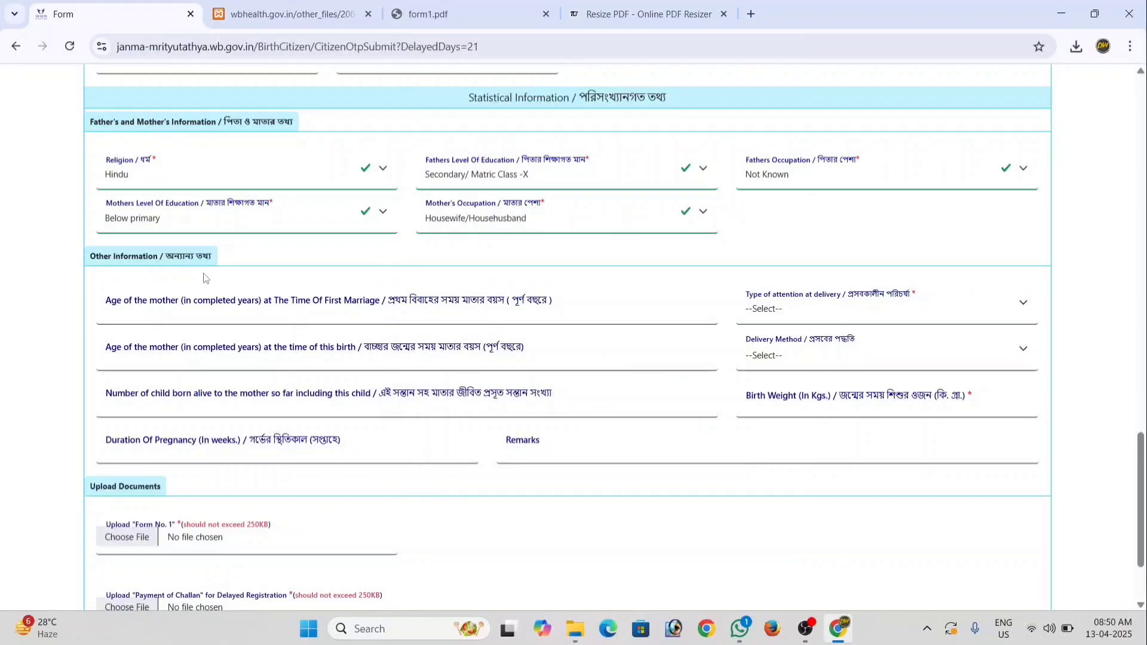
In the other information section, set type of attention at delivery to Traditional Birth Attendant and delivery method to Normal.
scroll(206, 276, "down", 2)
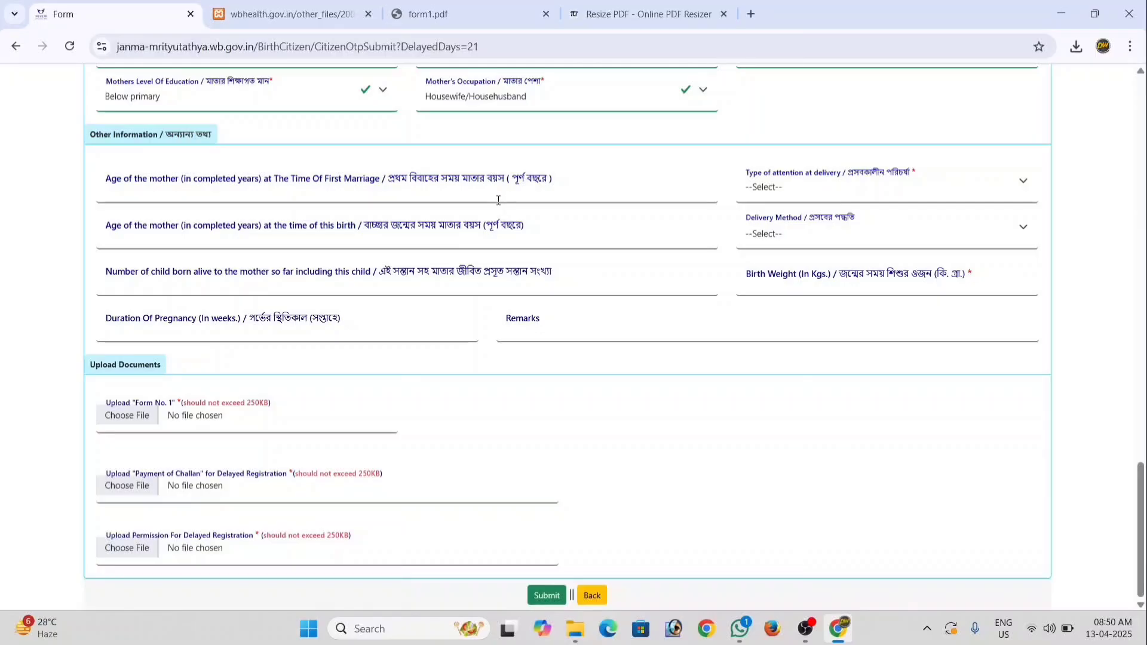
left_click(869, 195)
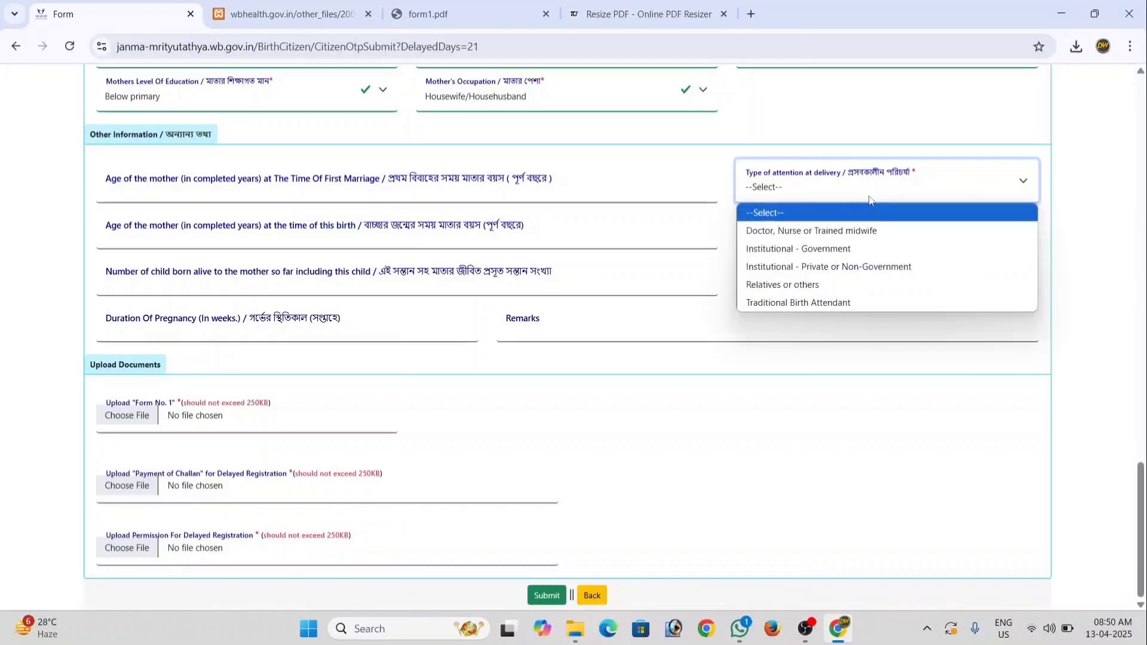
left_click(844, 306)
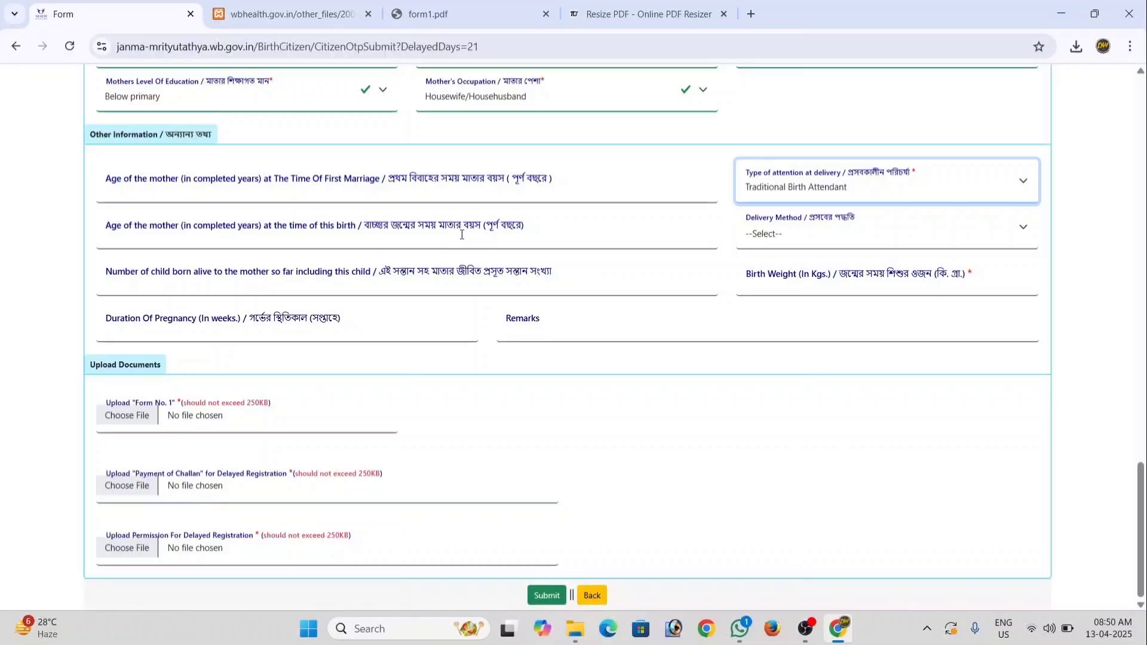
left_click(790, 234)
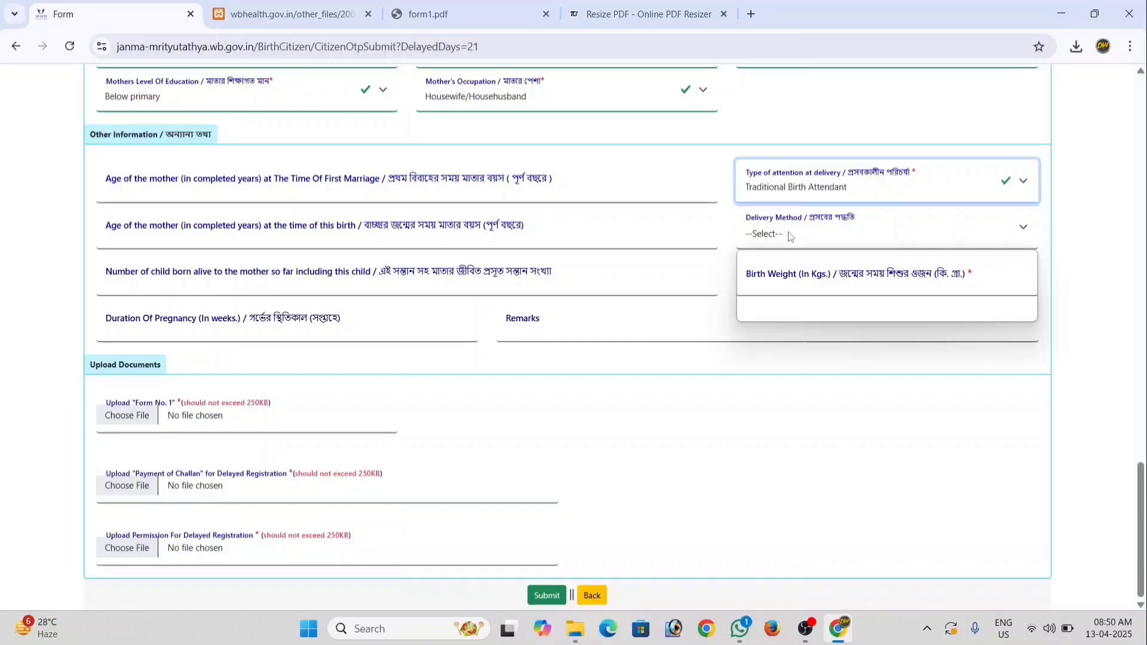
left_click(788, 313)
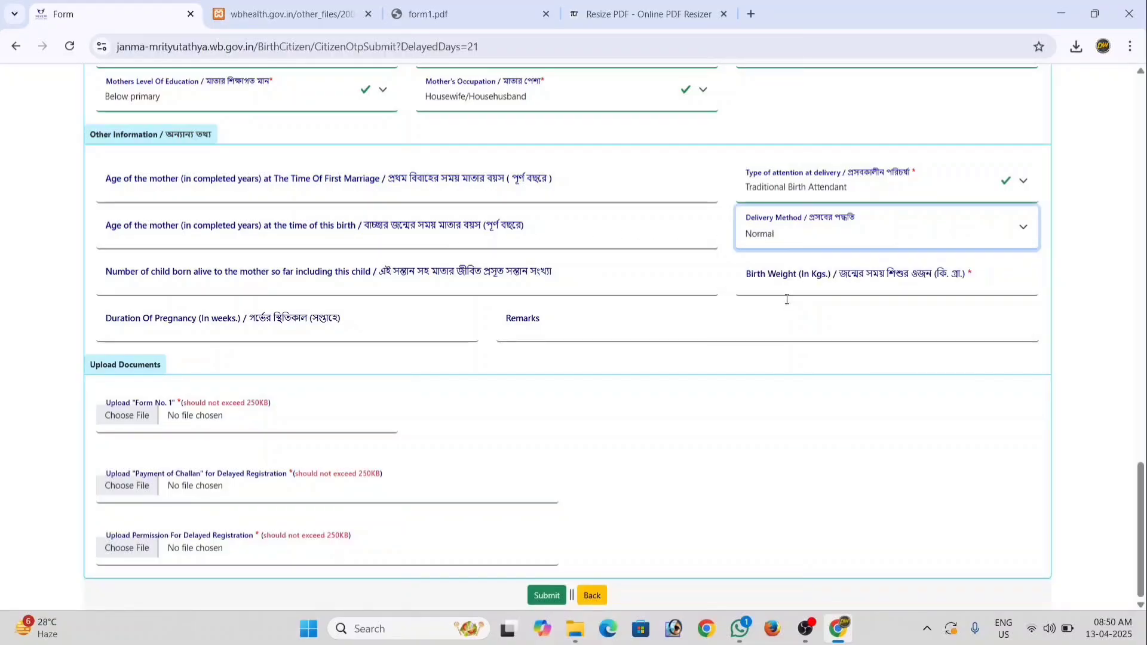
Enter 4 children born alive, mother's age 20 at first marriage and 22 at this birth, and birth weight 2.2 kg.
left_click(462, 285)
type("4")
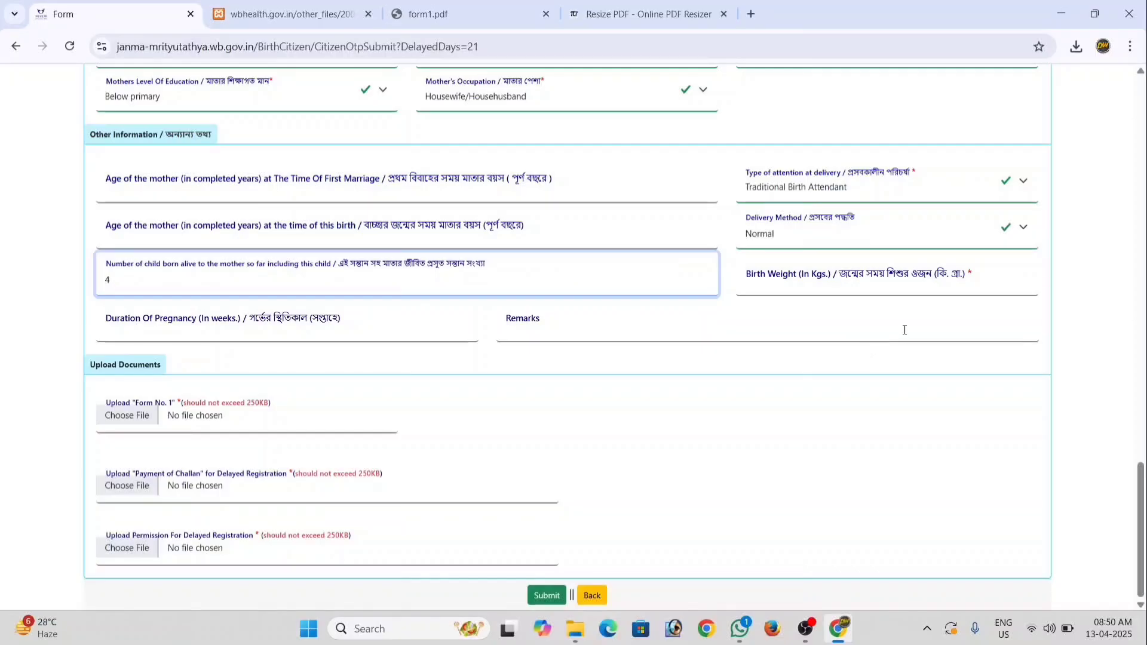
left_click(906, 327)
left_click(1053, 268)
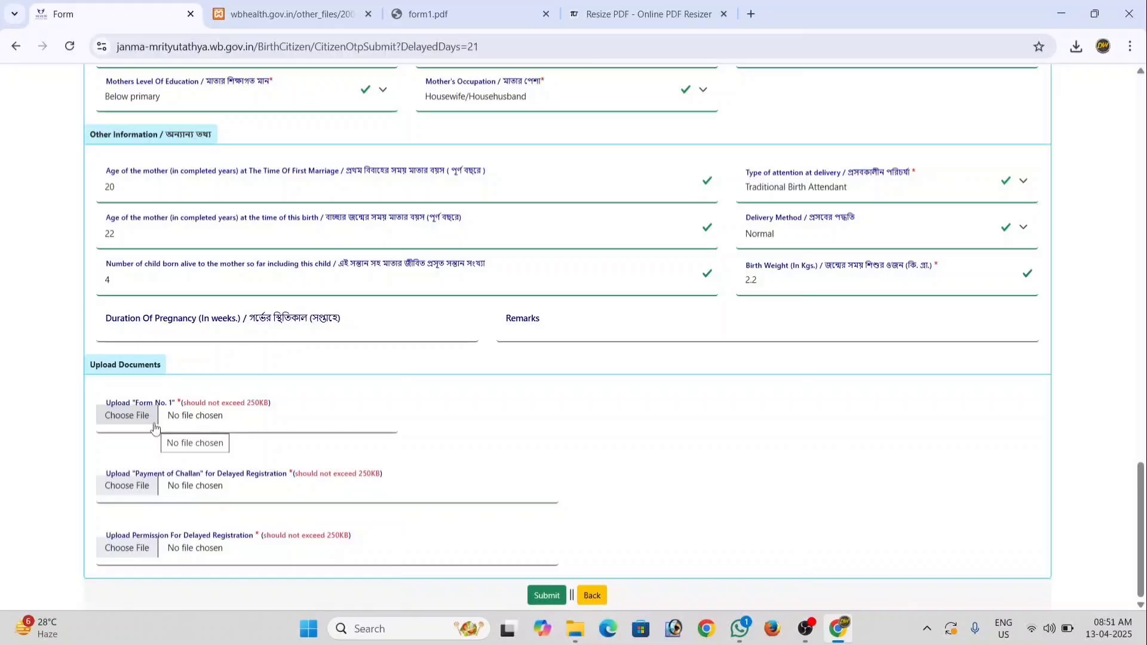
View the completed form1.pdf and open the blank Form No. 1 from the Janma-Mrityu Tathya portal's citizen services.
left_click(439, 19)
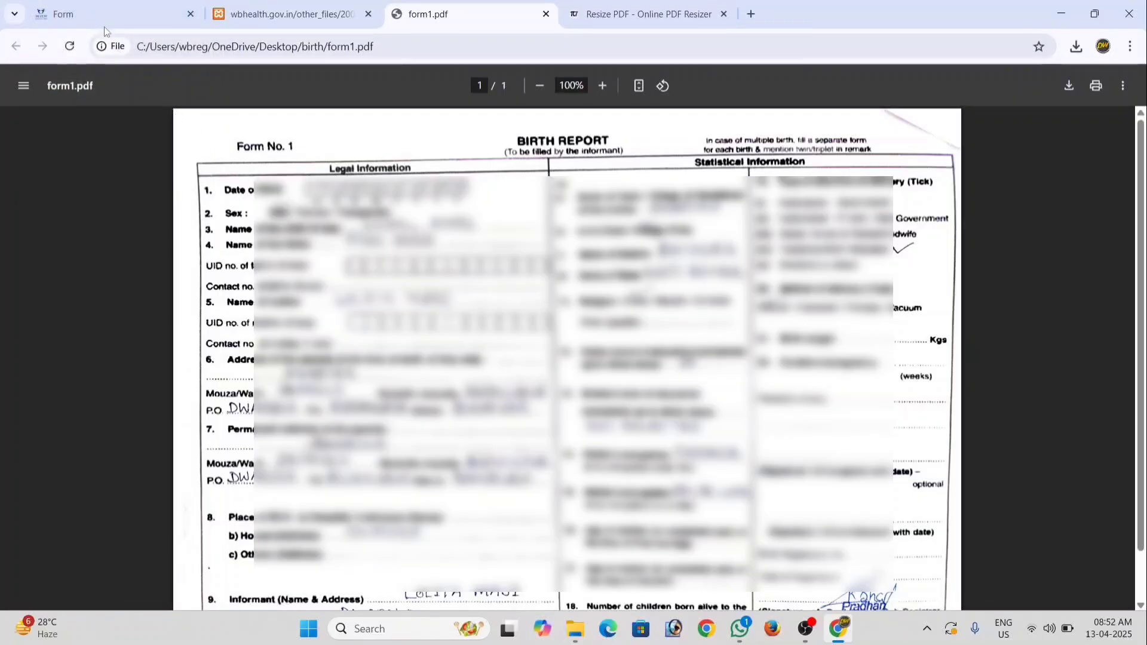
left_click(66, 14)
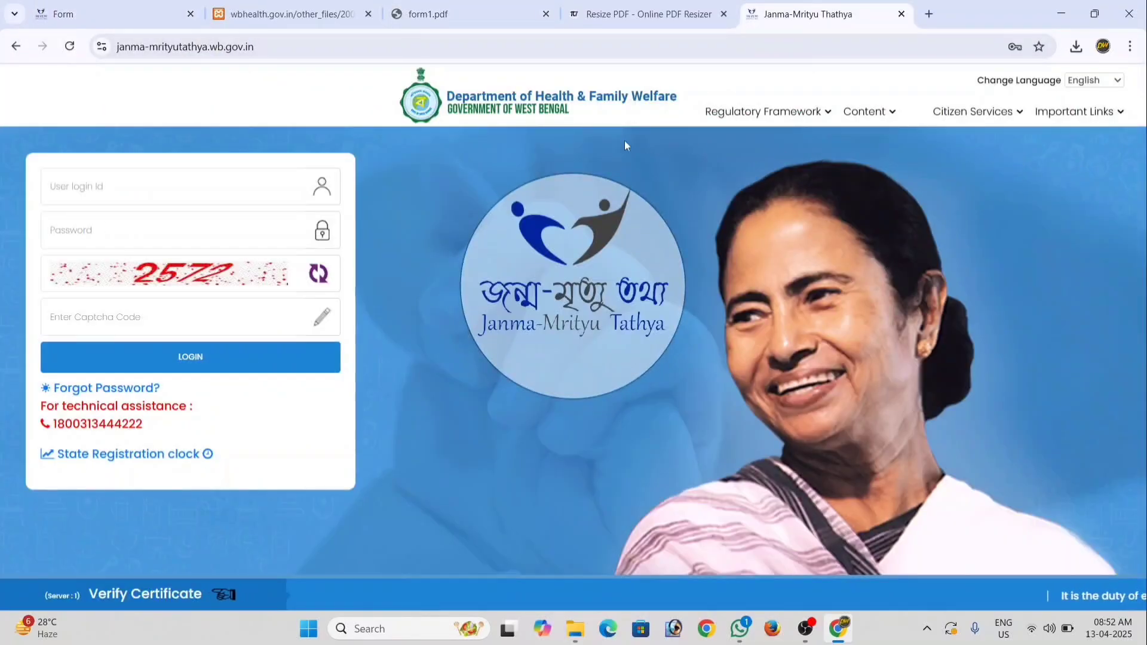
left_click(980, 112)
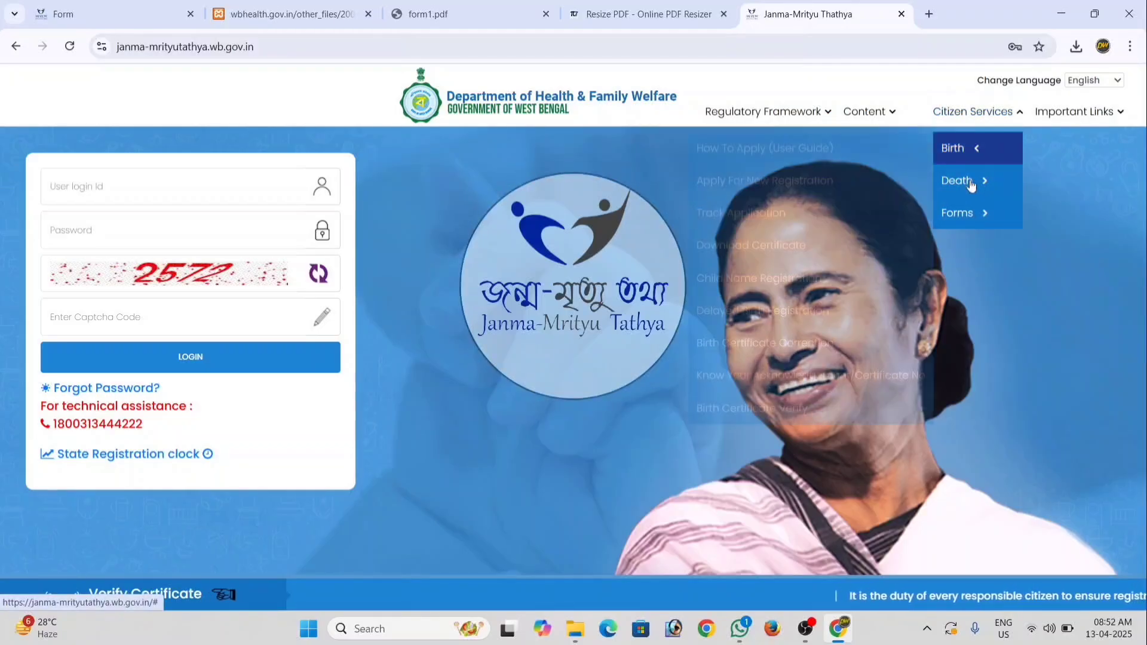
left_click(969, 214)
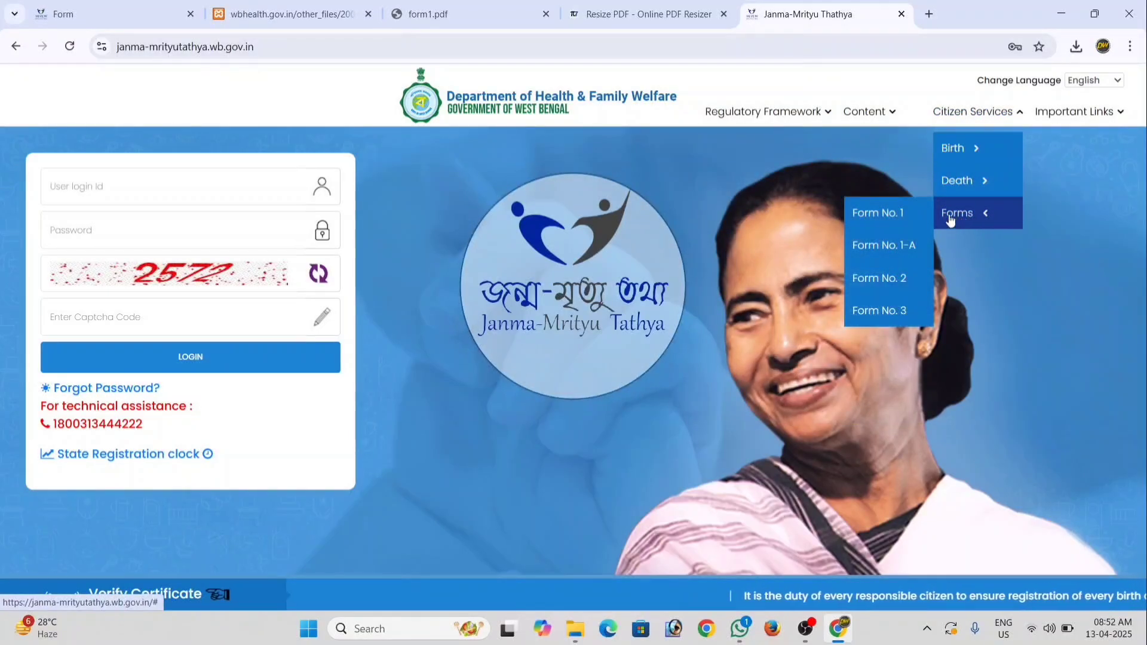
left_click(895, 215)
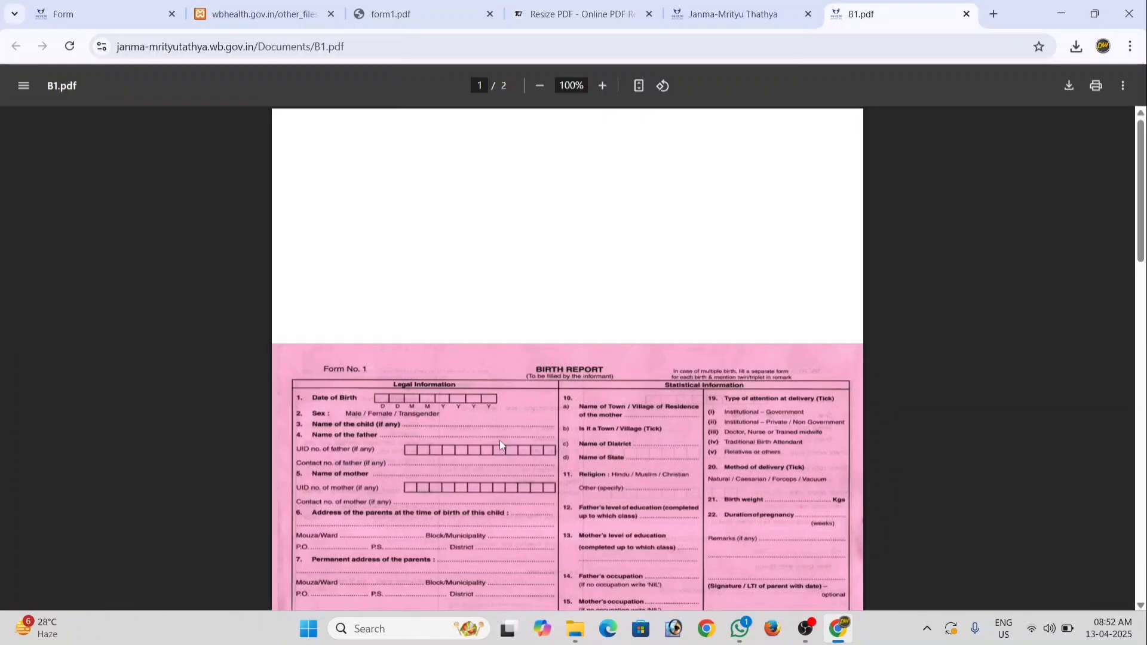
Return to the application form and attach form1.pdf as Form No. 1 and download.pdf as the permission for delayed registration.
left_click(86, 17)
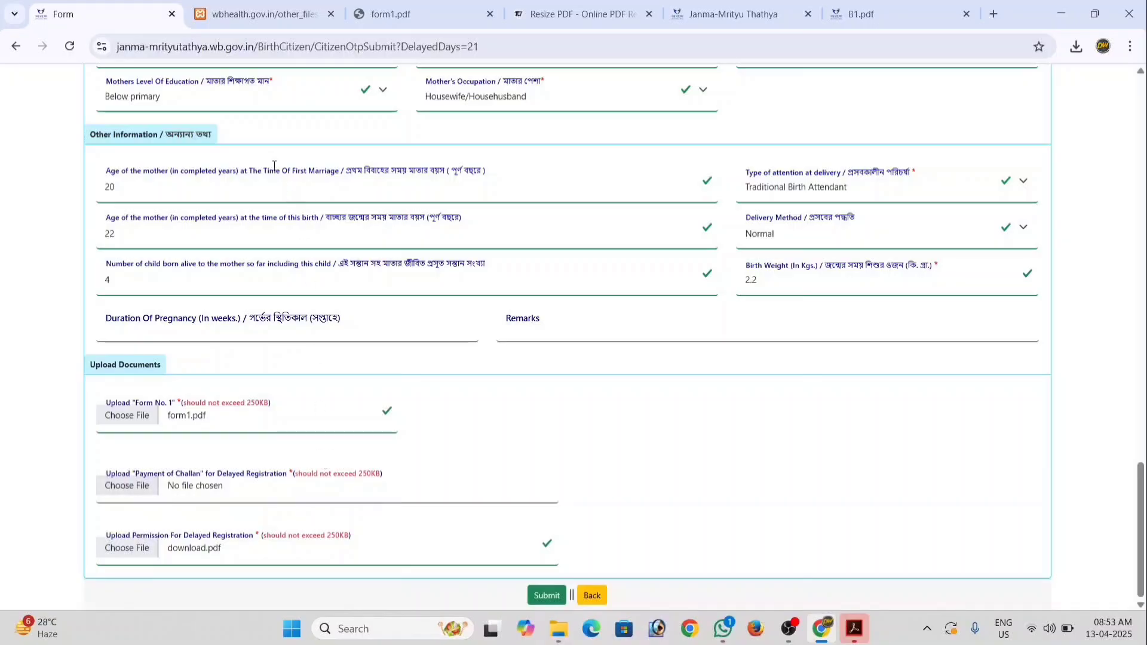
Examine the delayed registration rules on wbhealth.gov.in for the time limits, required formalities and late fee amounts.
left_click(293, 13)
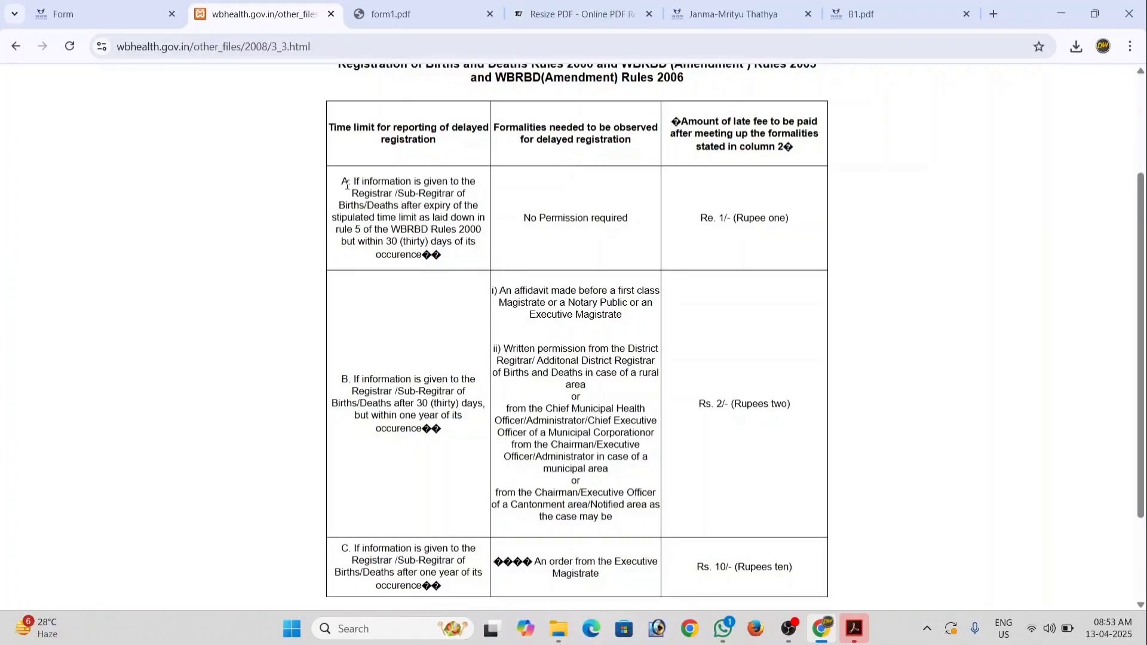
left_click_drag(342, 181, 442, 255)
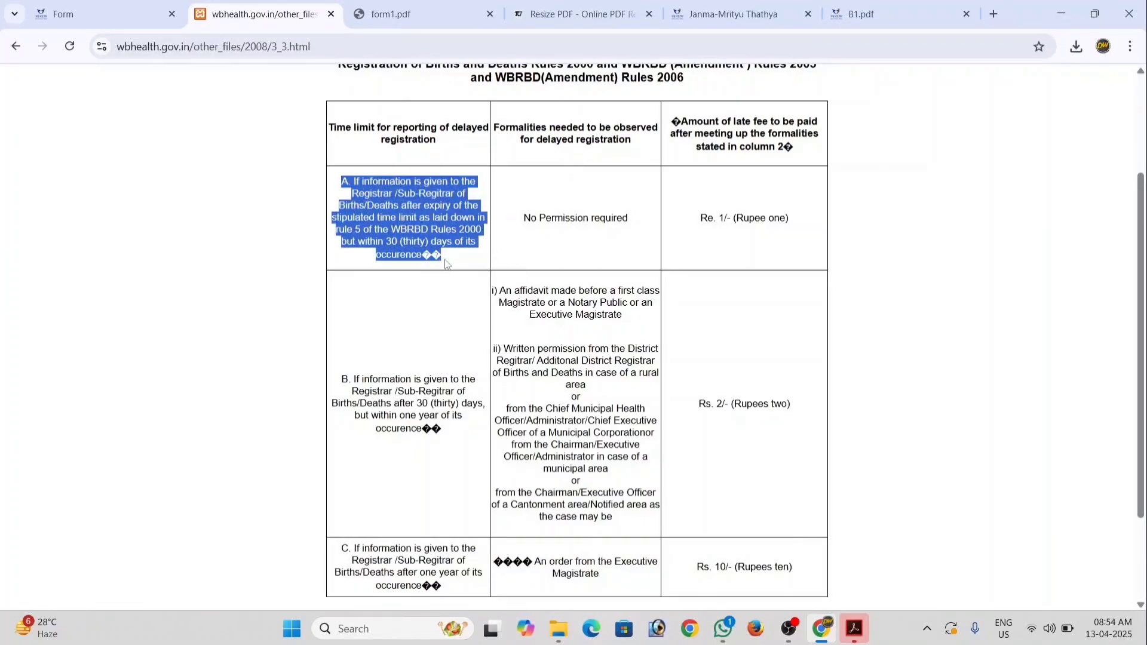
left_click_drag(701, 218, 767, 219)
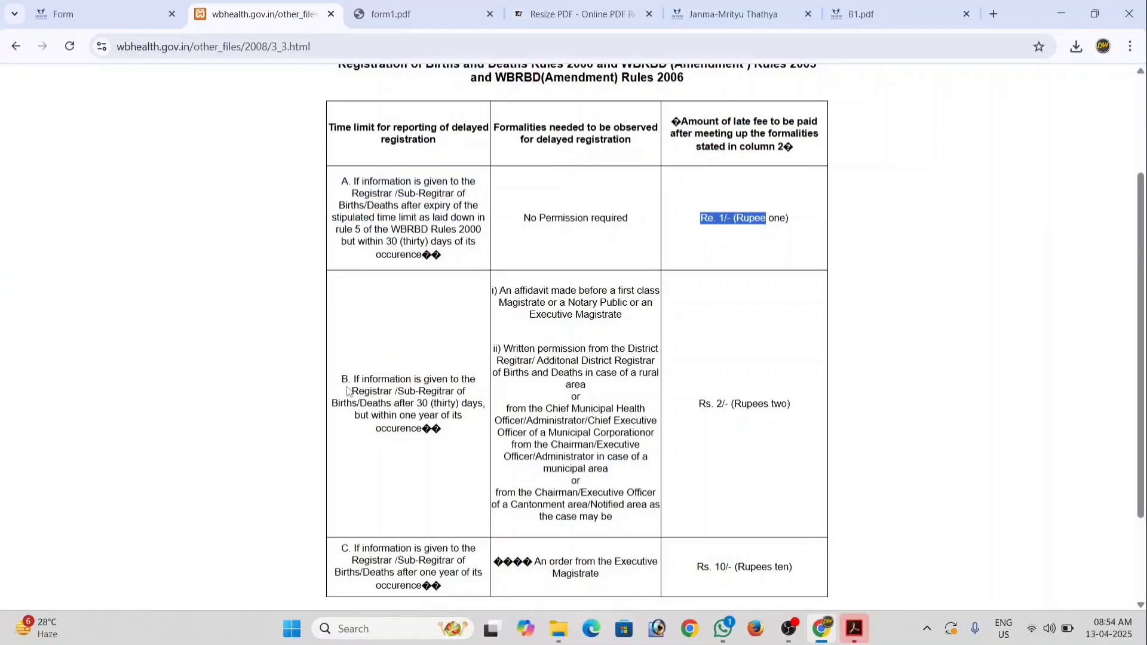
left_click_drag(343, 379, 430, 451)
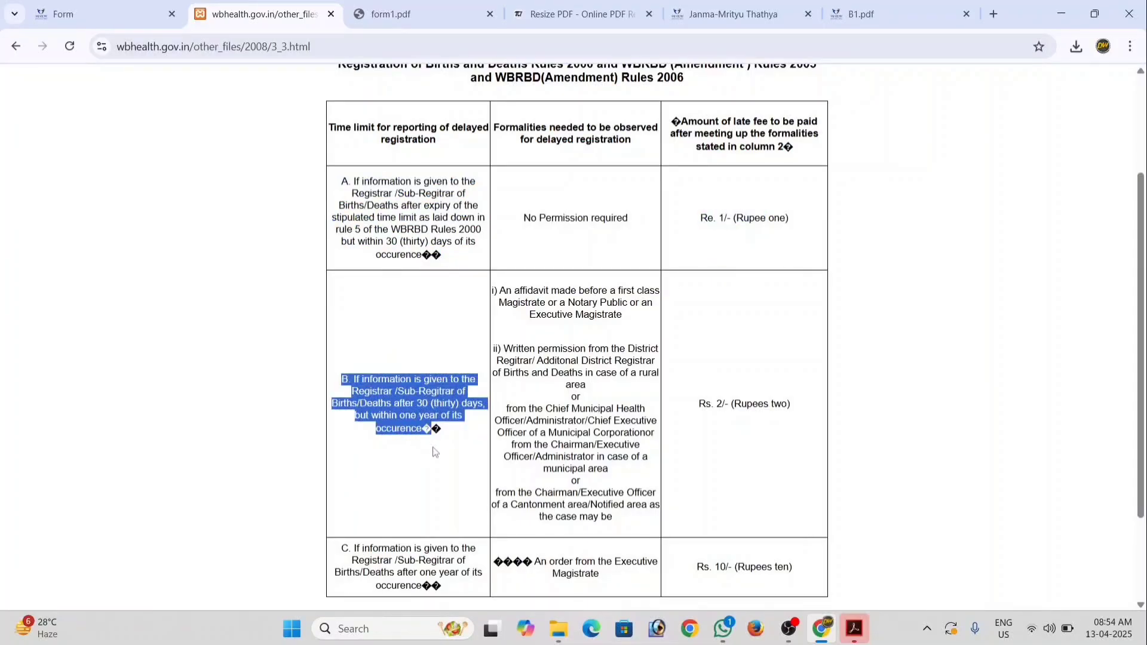
left_click_drag(704, 407, 749, 418)
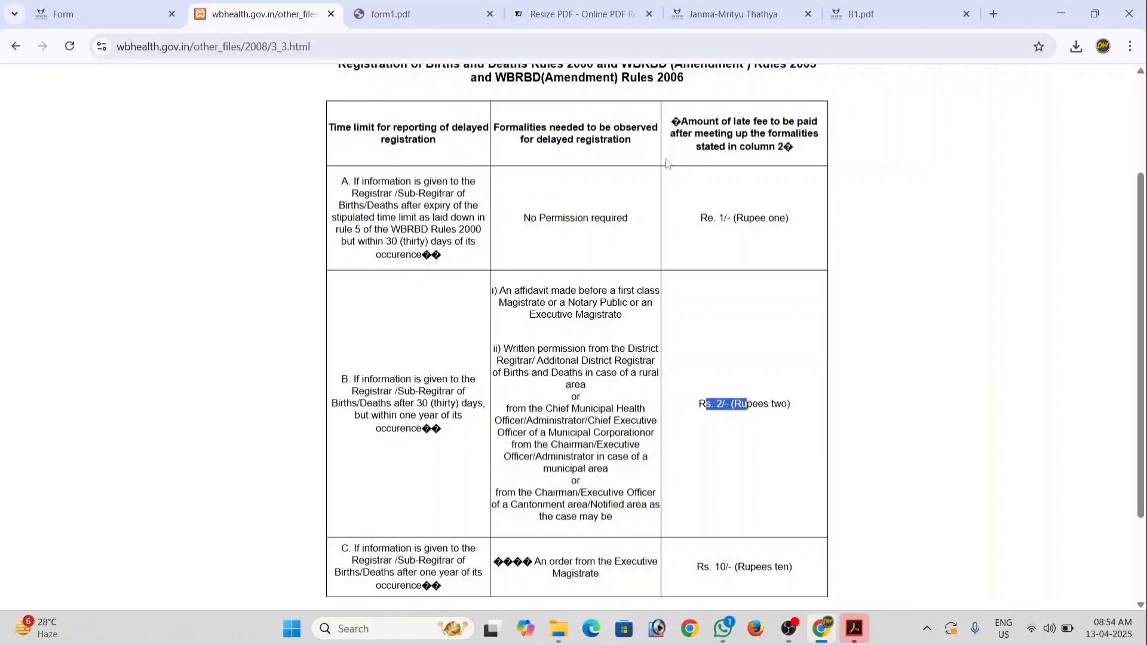
scroll(433, 473, "down", 2)
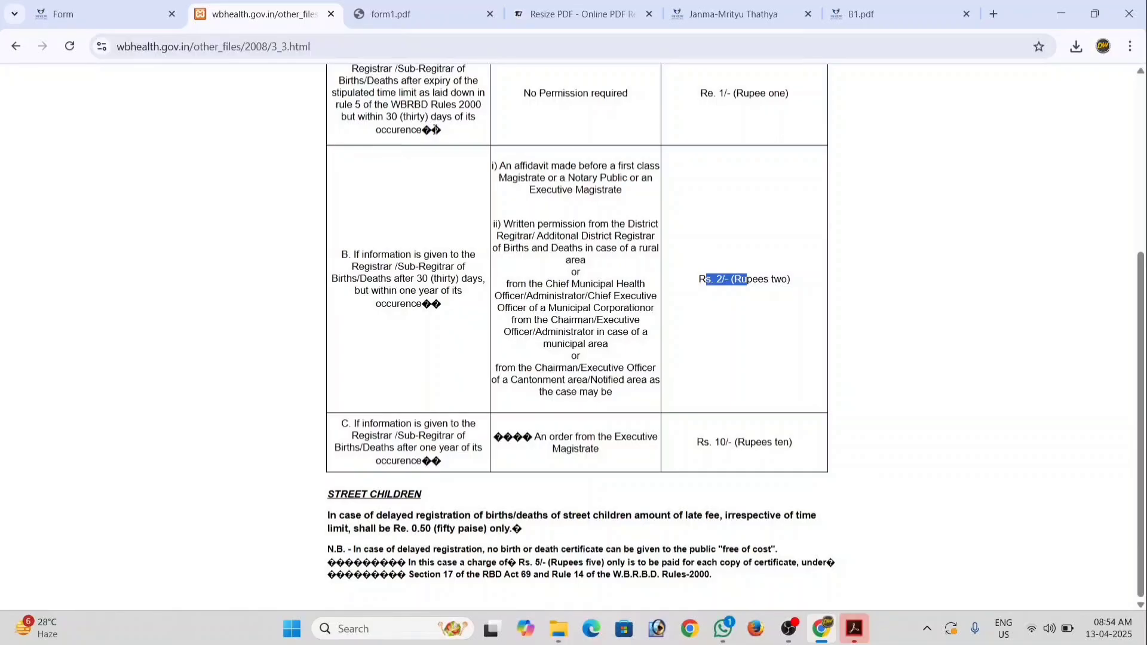
Switch to the GRIPS 2.0 portal, start a new payment and submit the OTP for verification.
left_click(63, 14)
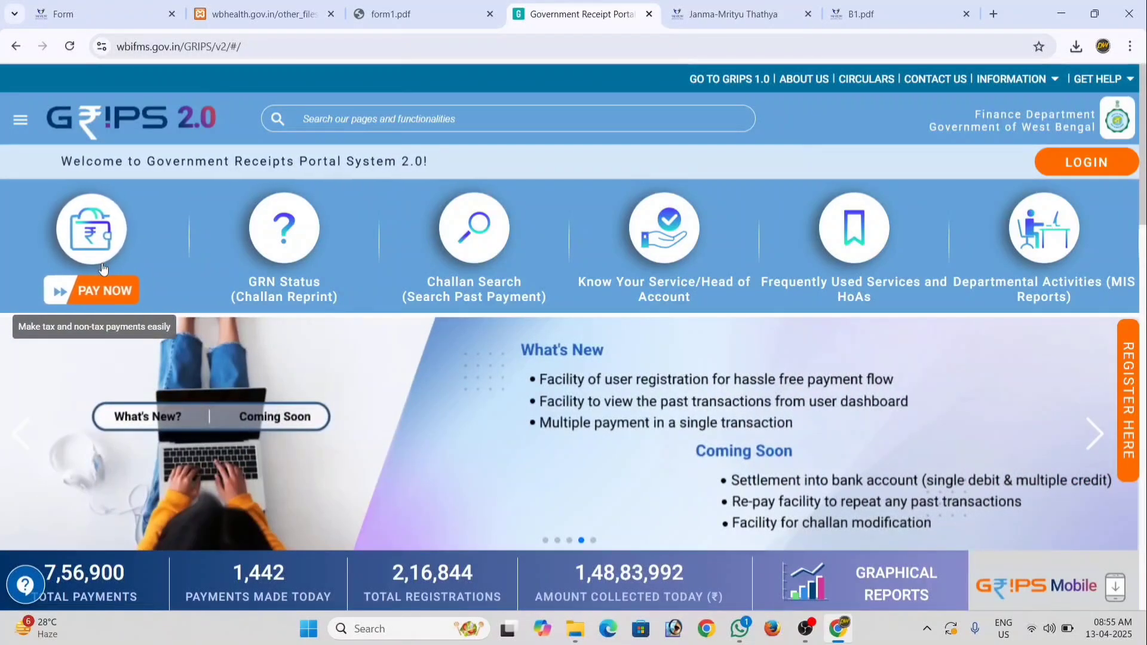
left_click(102, 264)
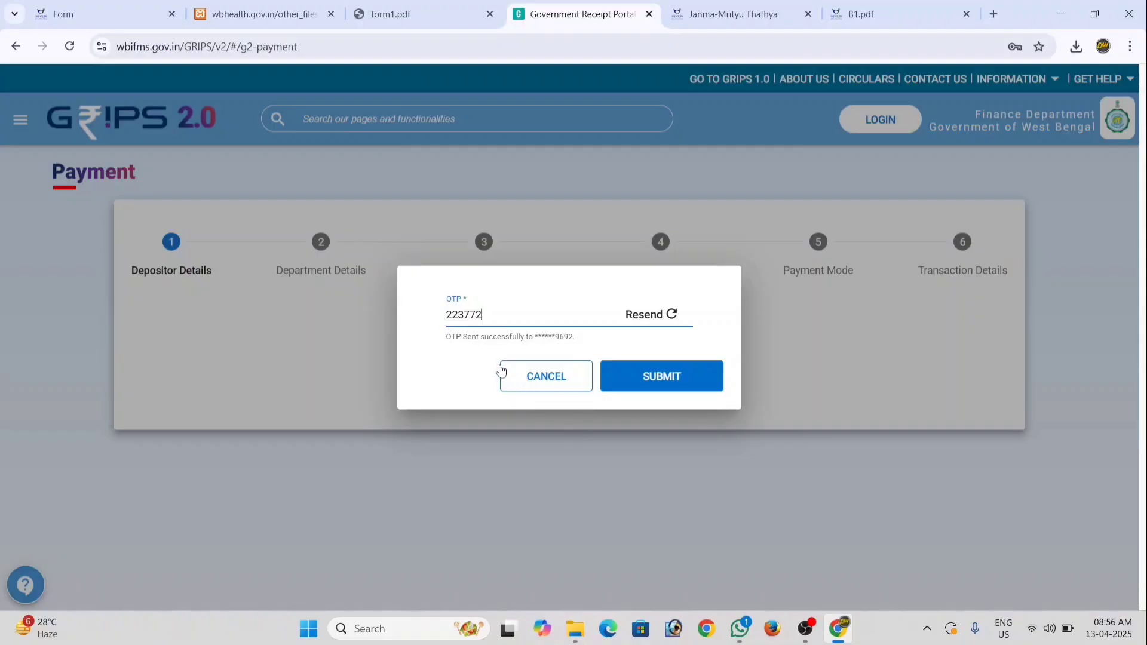
left_click(654, 383)
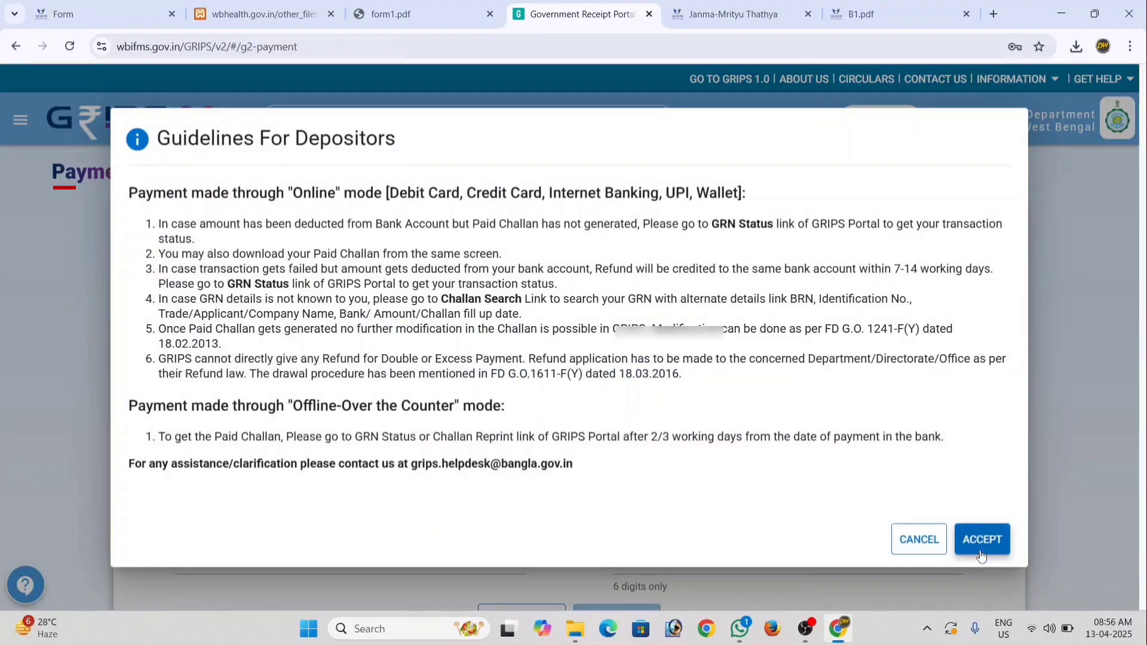
Accept the guidelines for depositors, complete the depositor's contact and address details, and confirm them.
left_click(982, 541)
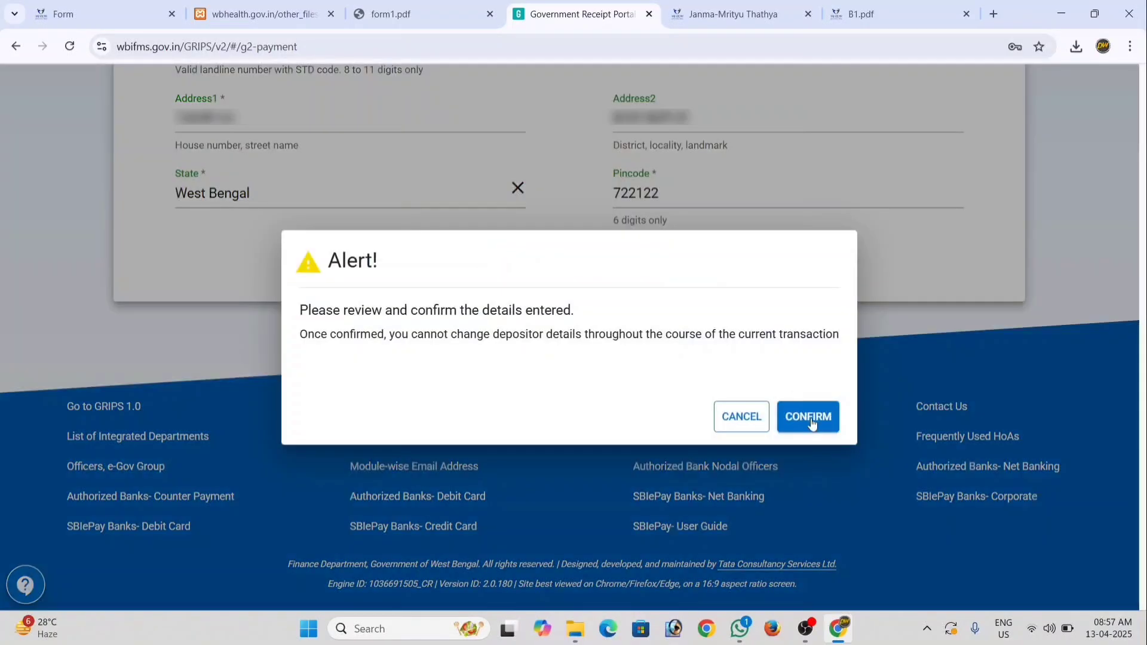
left_click(810, 418)
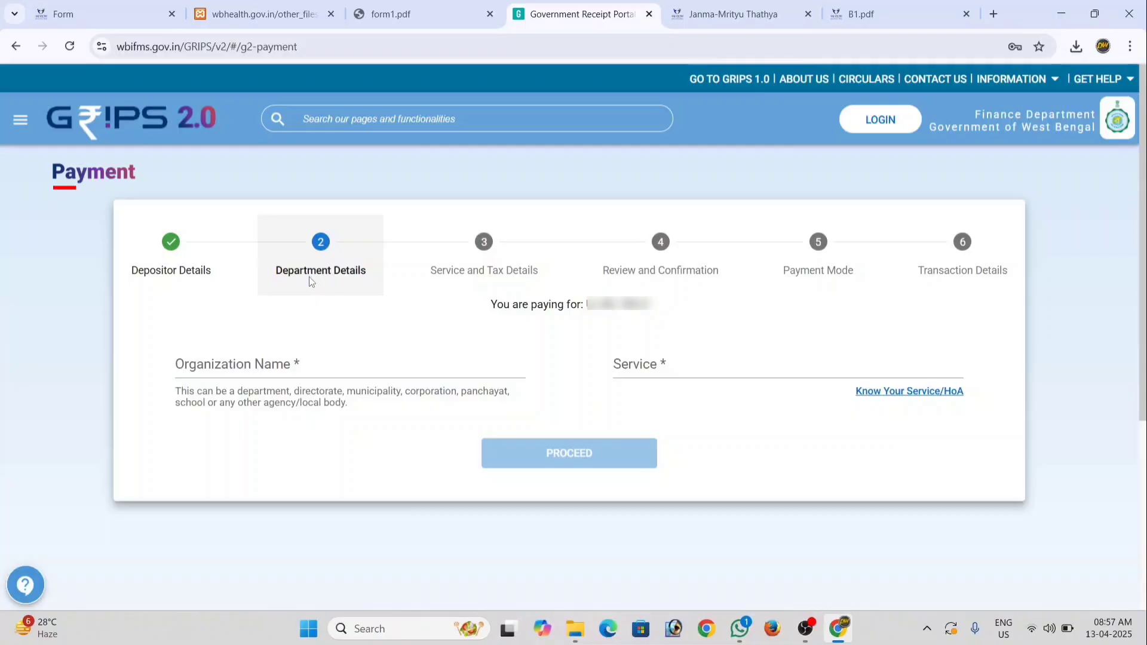
Set the payment's organization name to Judicial and the service to Registration of Death, Birth and Licence Fees of Law clerk.
left_click(321, 368)
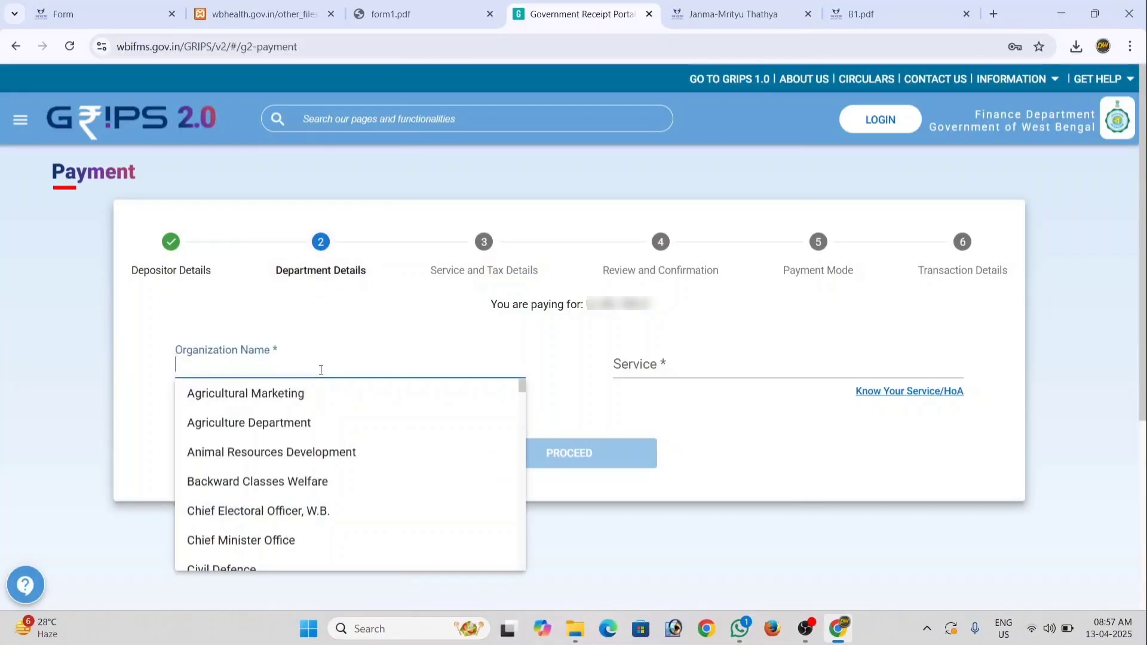
left_click(266, 425)
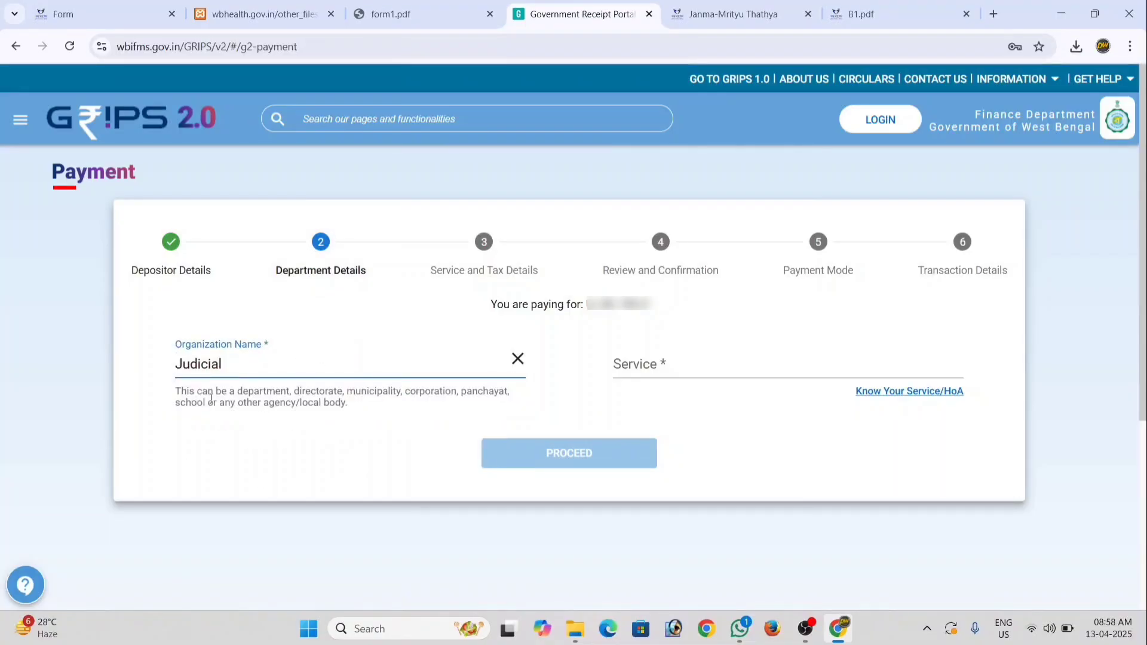
left_click(672, 366)
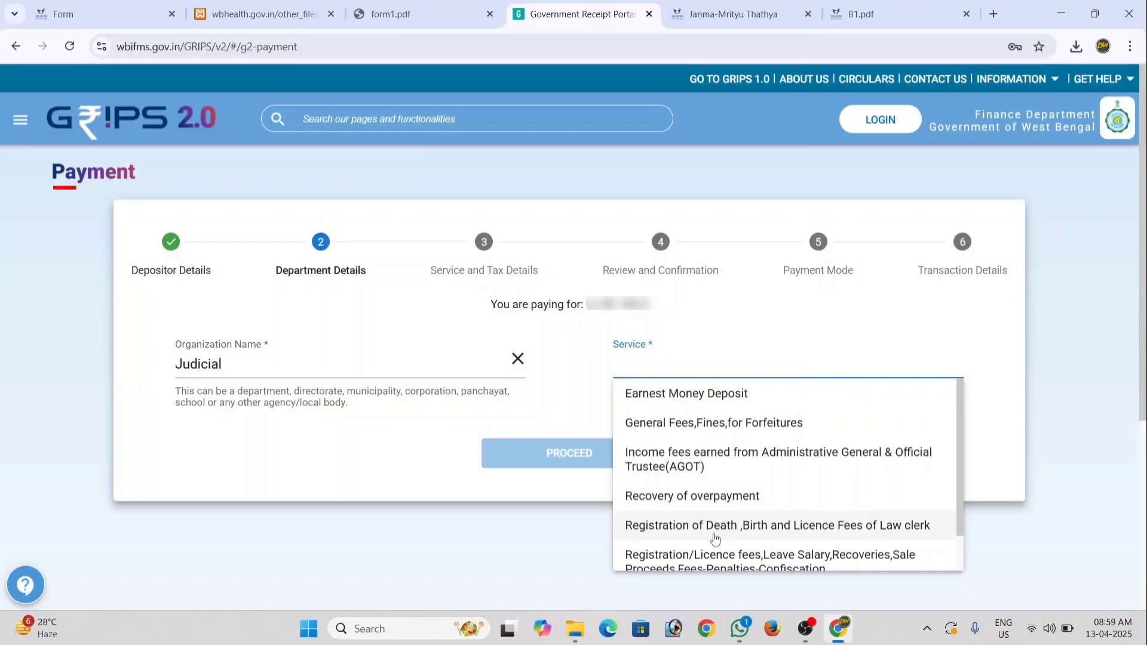
left_click(812, 529)
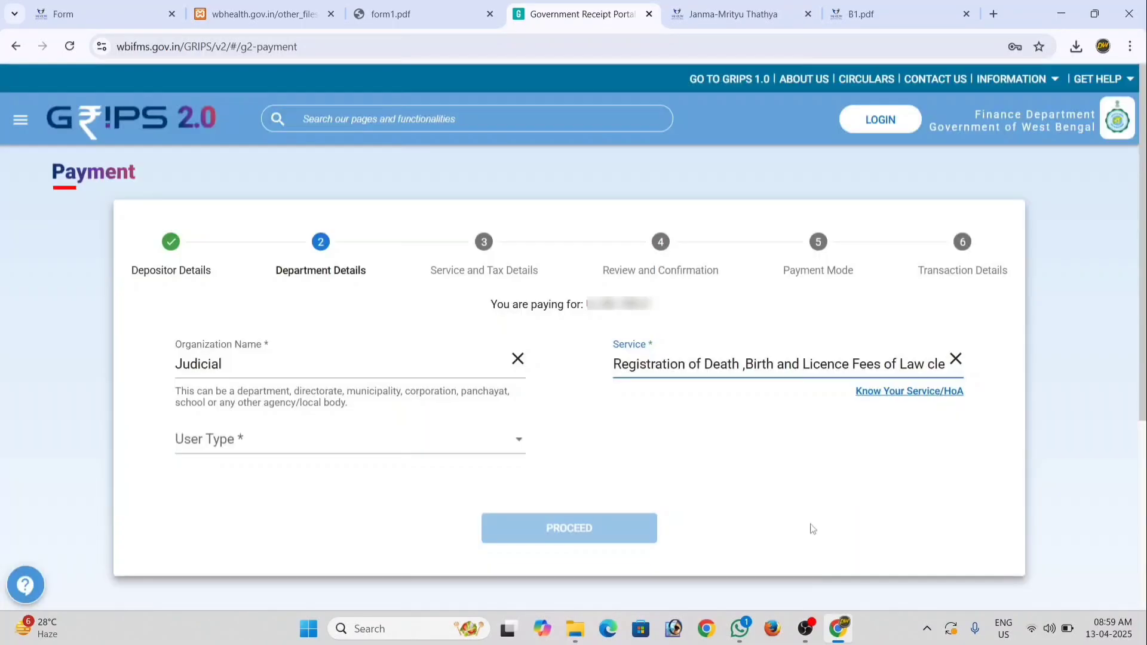
Set the user type to Depositor, enter NO as the R.E.F. No, and proceed with the department details.
left_click(359, 448)
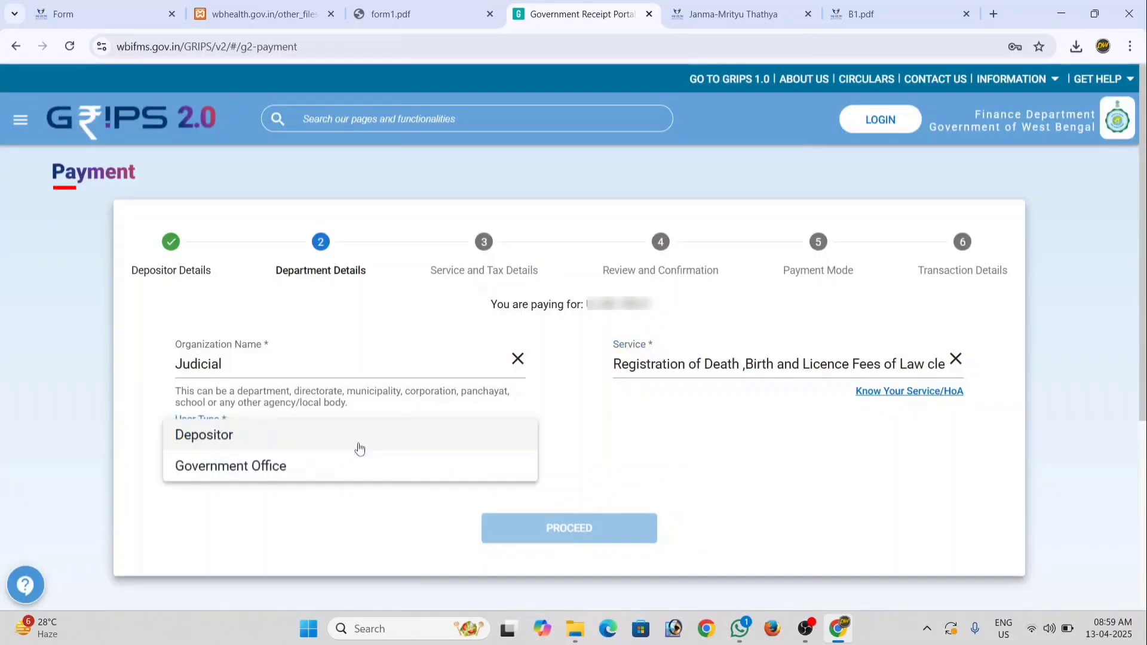
left_click(311, 442)
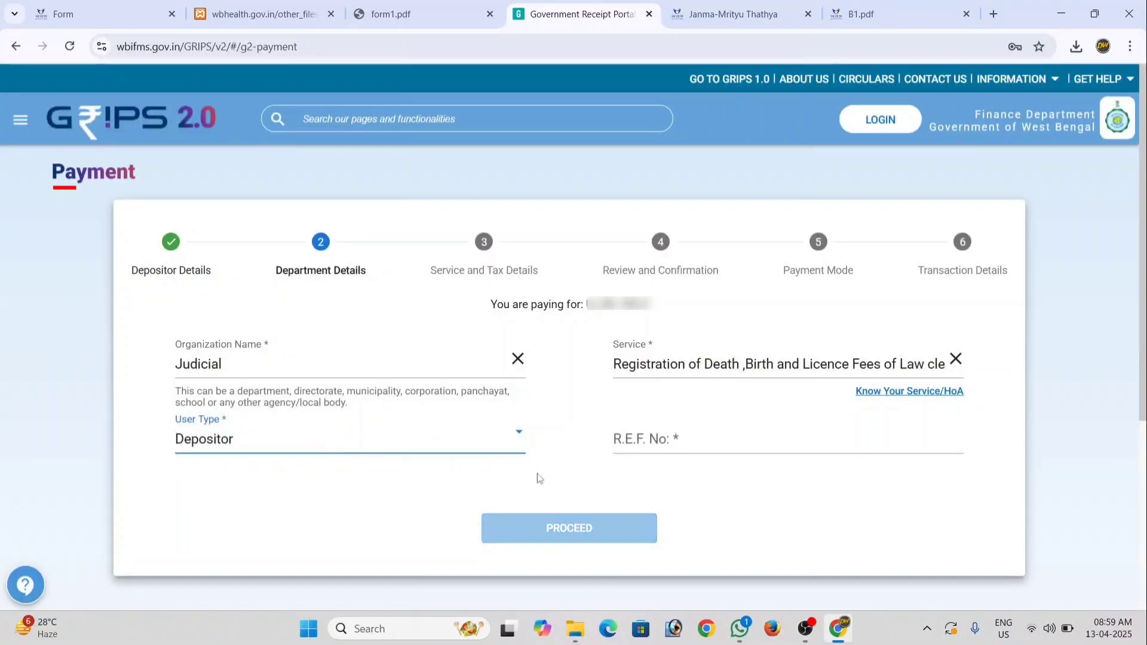
left_click(674, 445)
type("NO")
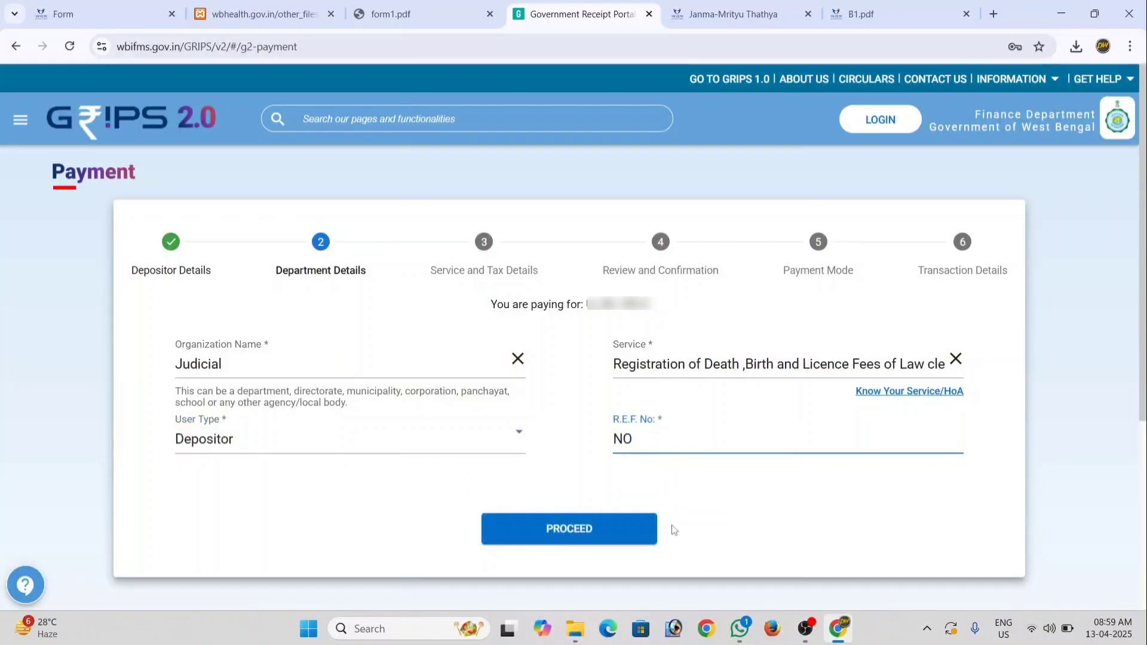
left_click(623, 542)
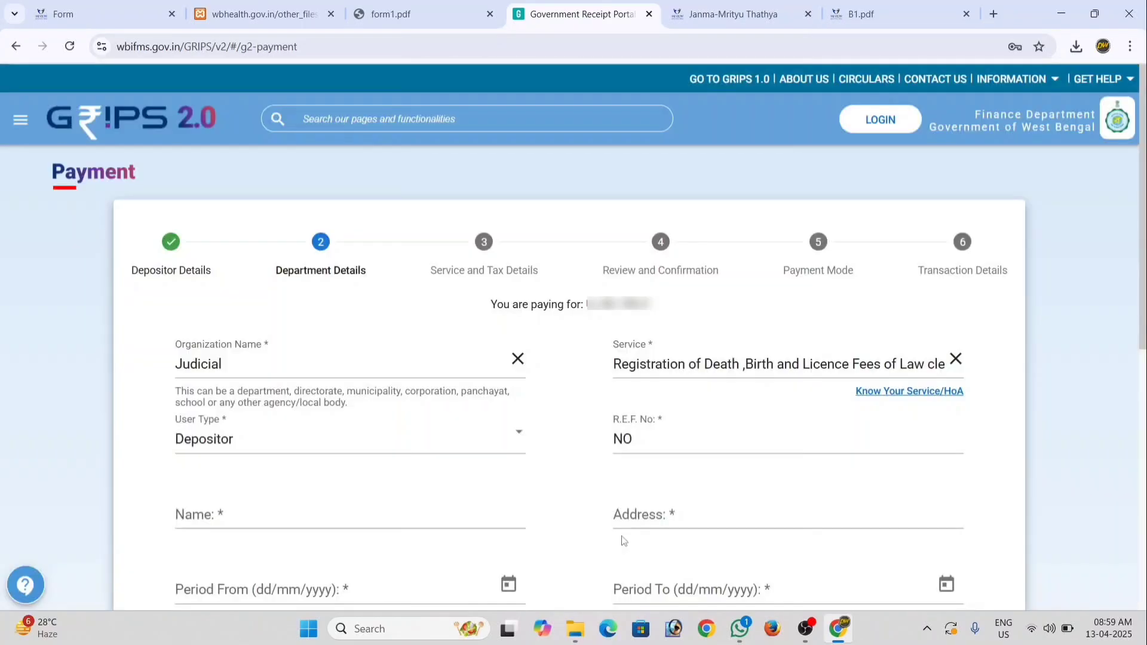
Set the sub-service to Registration Fees, the HoA description to Registration of Death, Birth etc-Registration Fees and the amount to ₹10, and proceed.
scroll(624, 541, "down", 4)
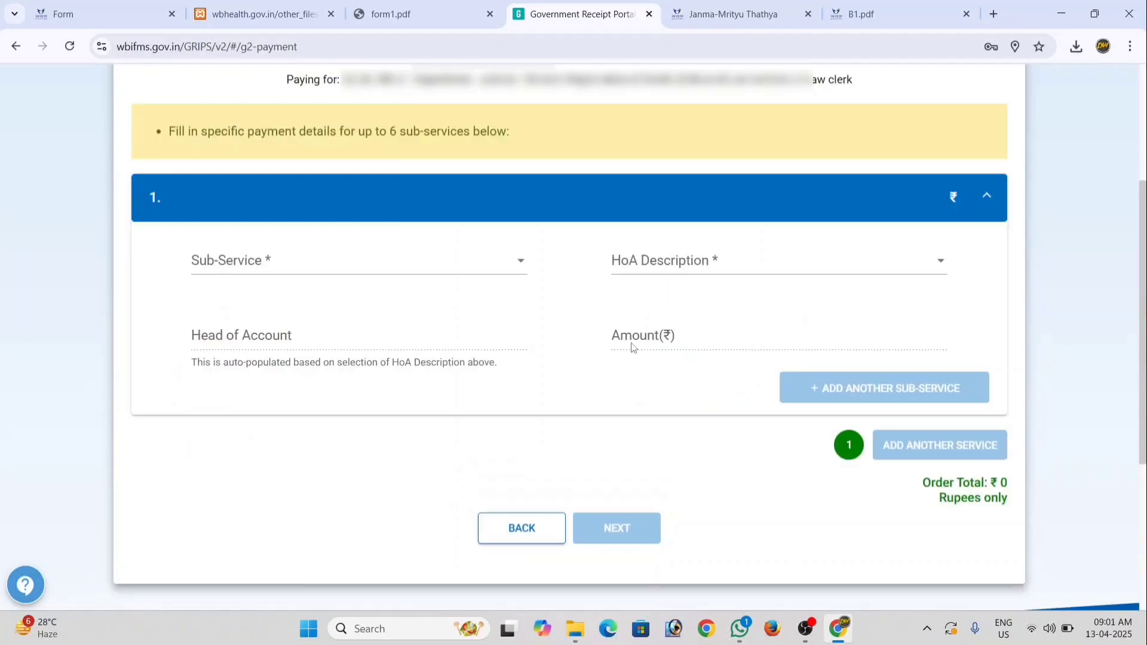
left_click(269, 260)
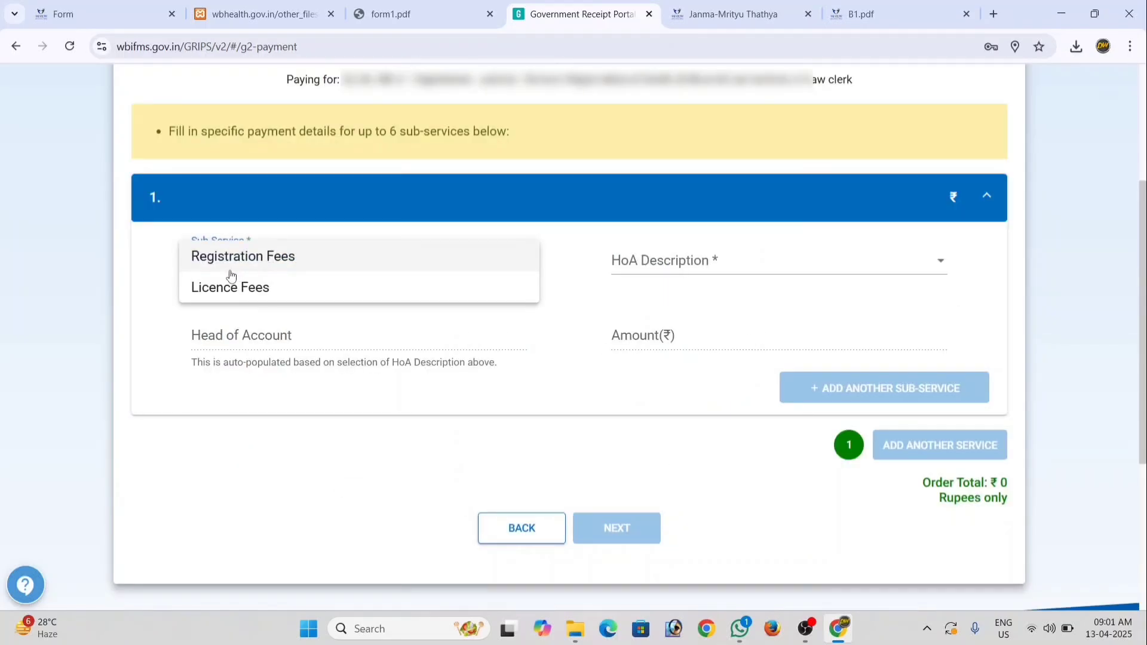
left_click(242, 258)
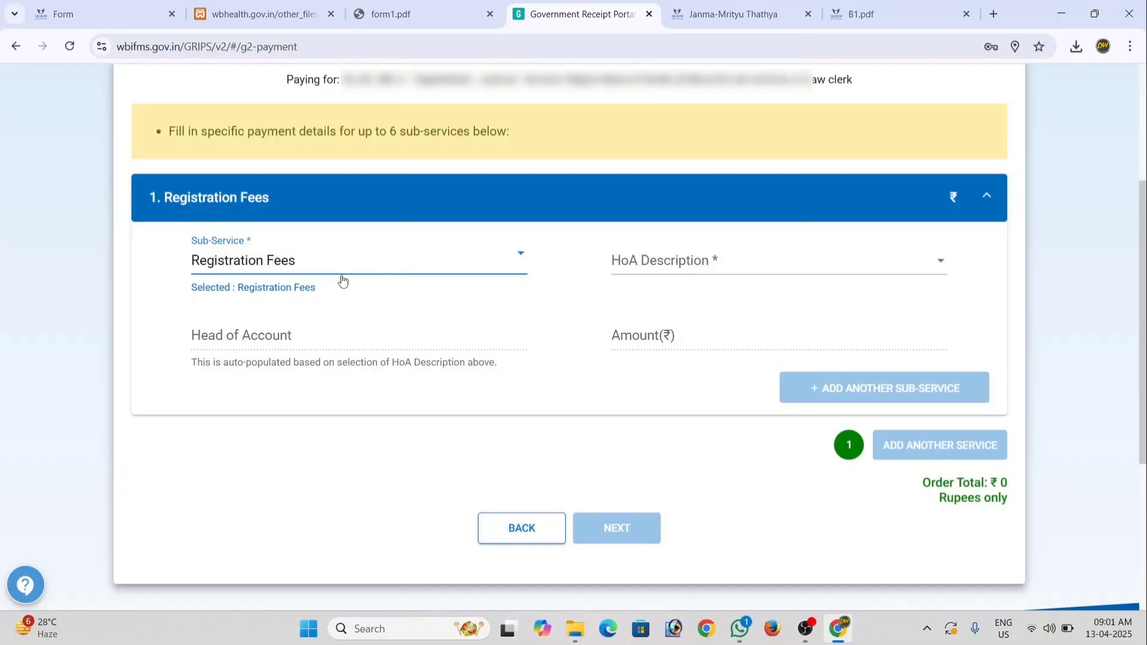
left_click(674, 262)
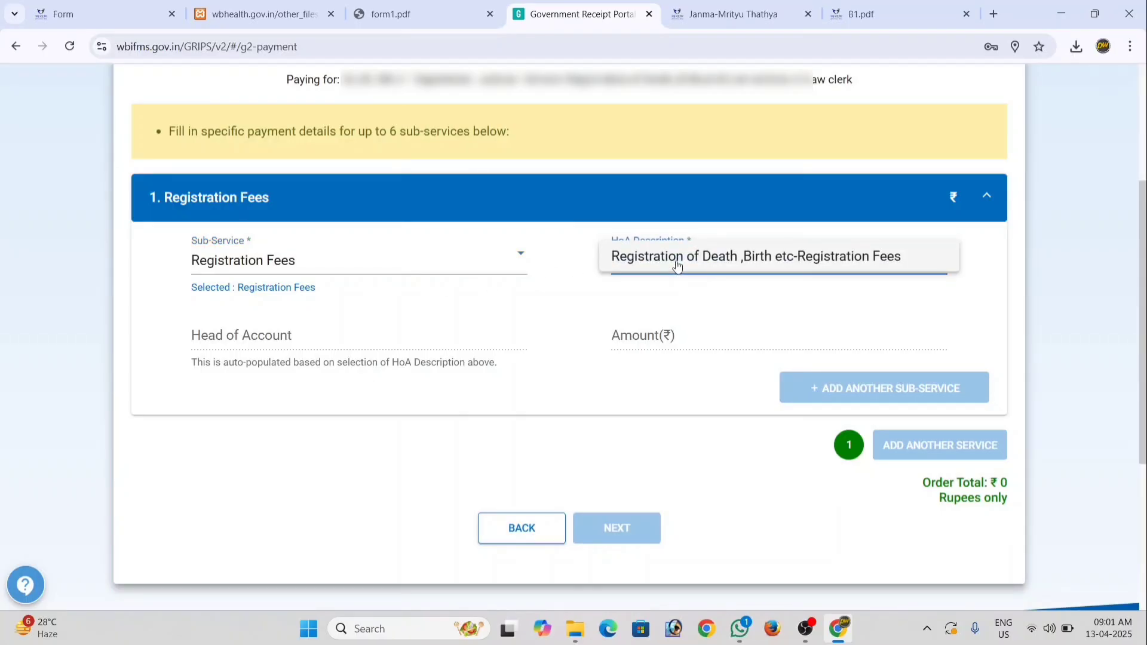
left_click(677, 263)
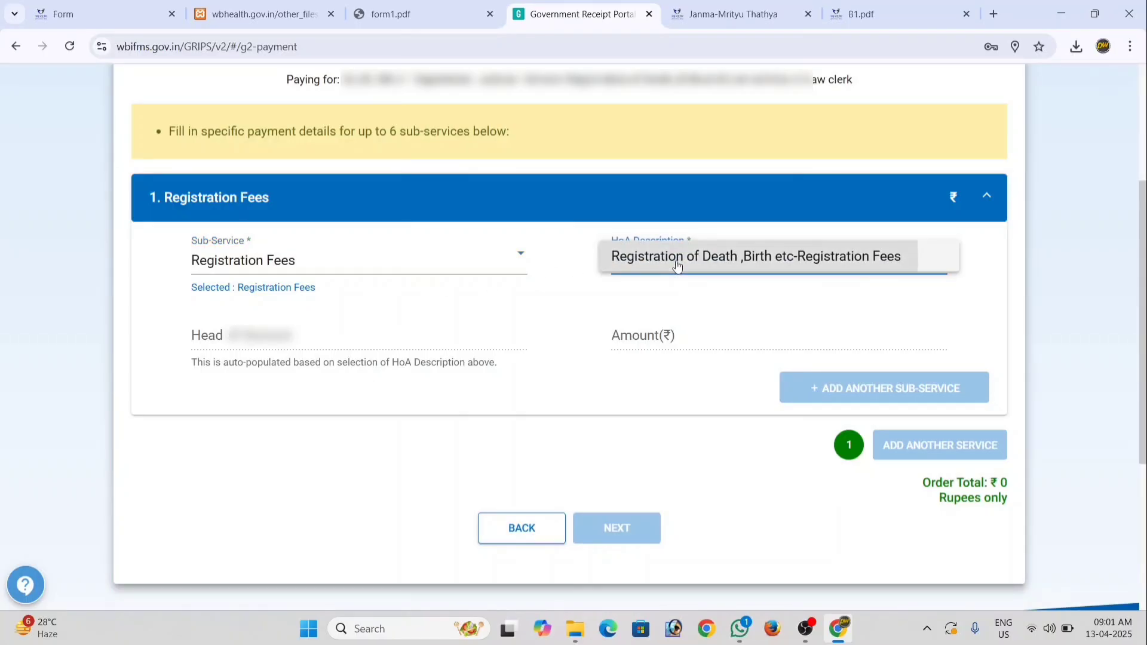
left_click(191, 342)
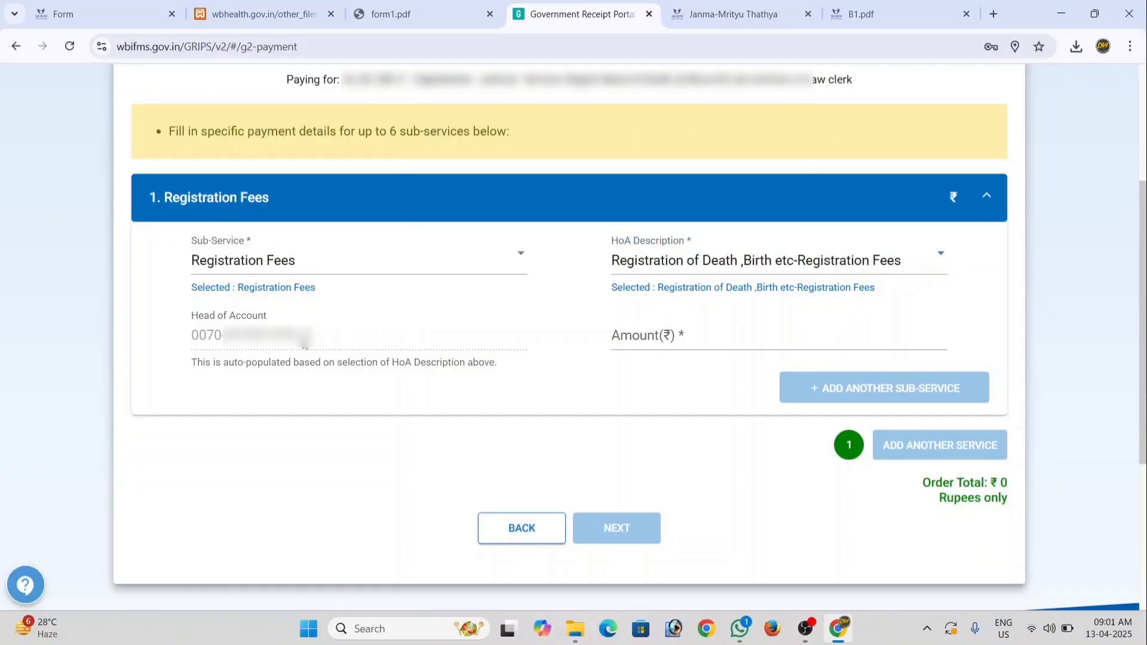
left_click(629, 337)
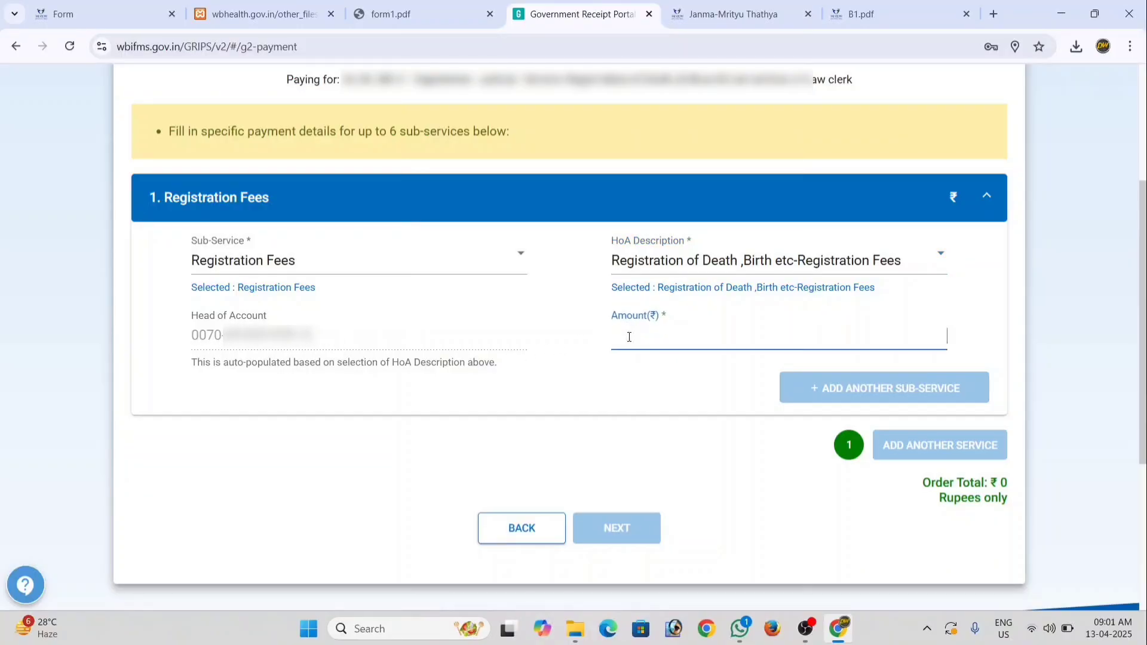
type("10")
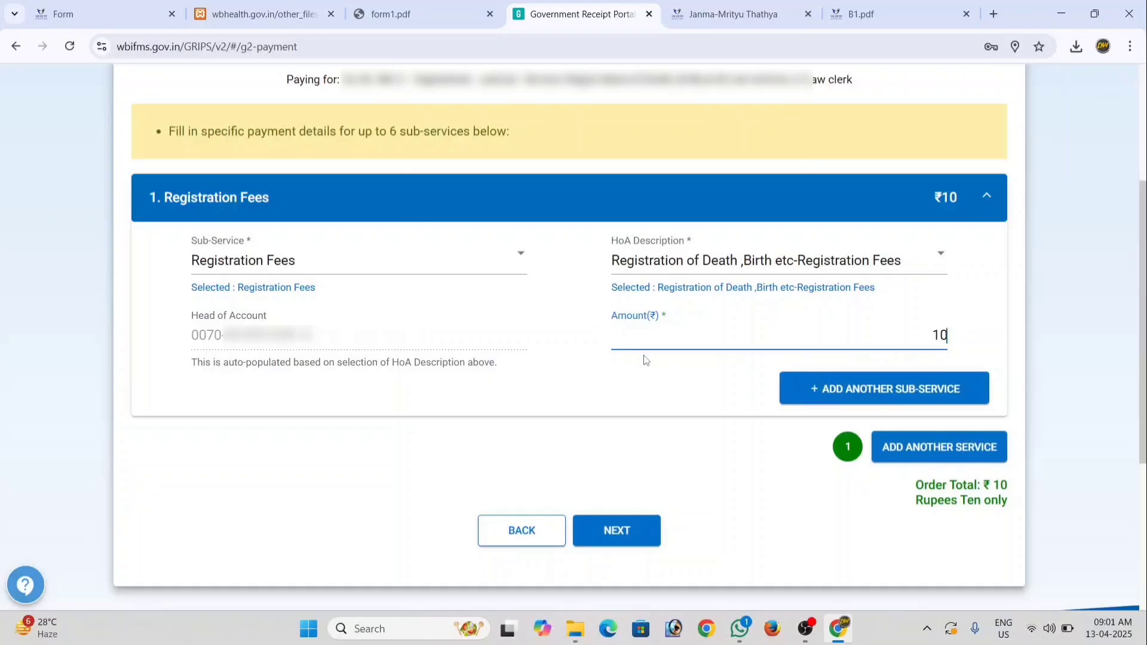
left_click(621, 540)
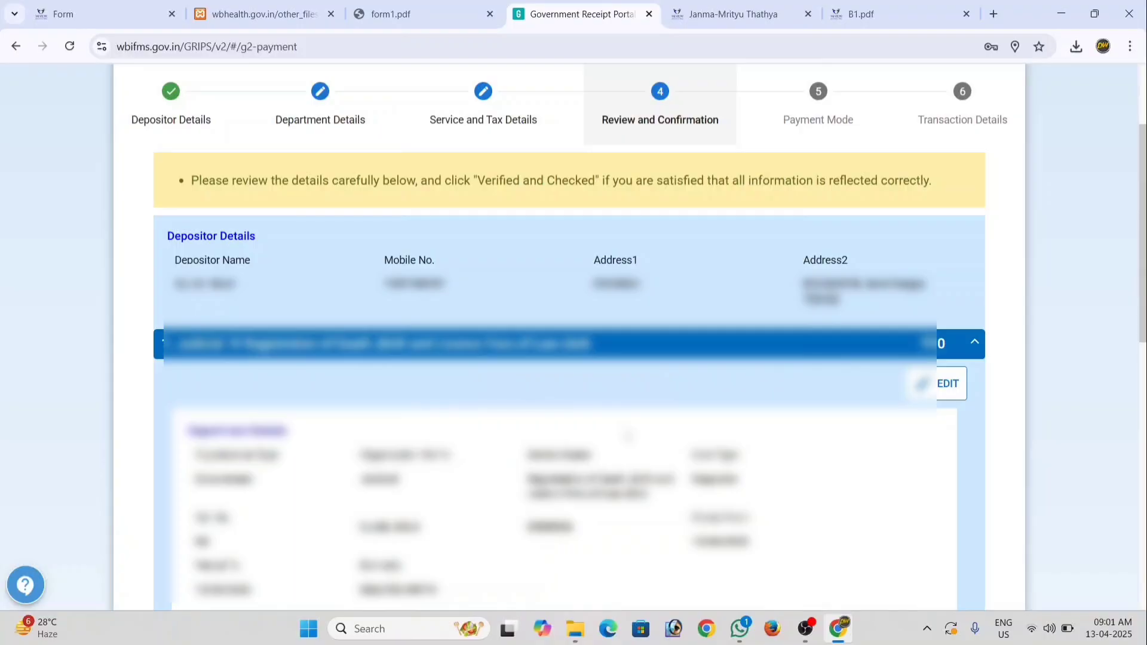
Mark the payment details as verified and checked, and proceed to the payment mode.
scroll(629, 436, "down", 10)
left_click(518, 206)
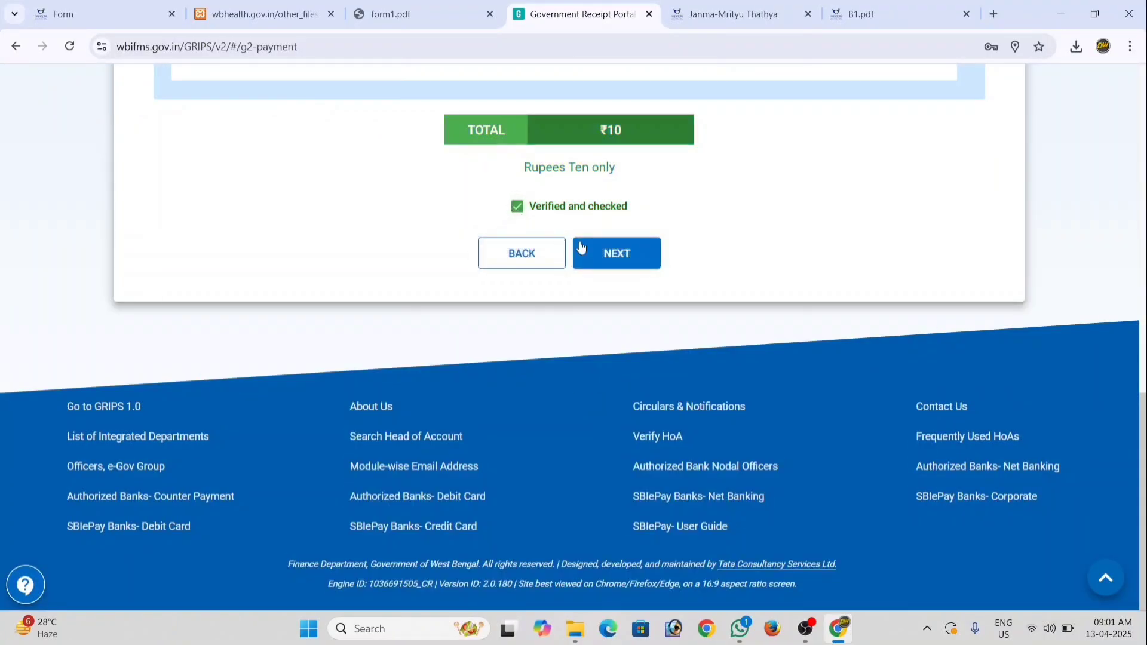
left_click(583, 250)
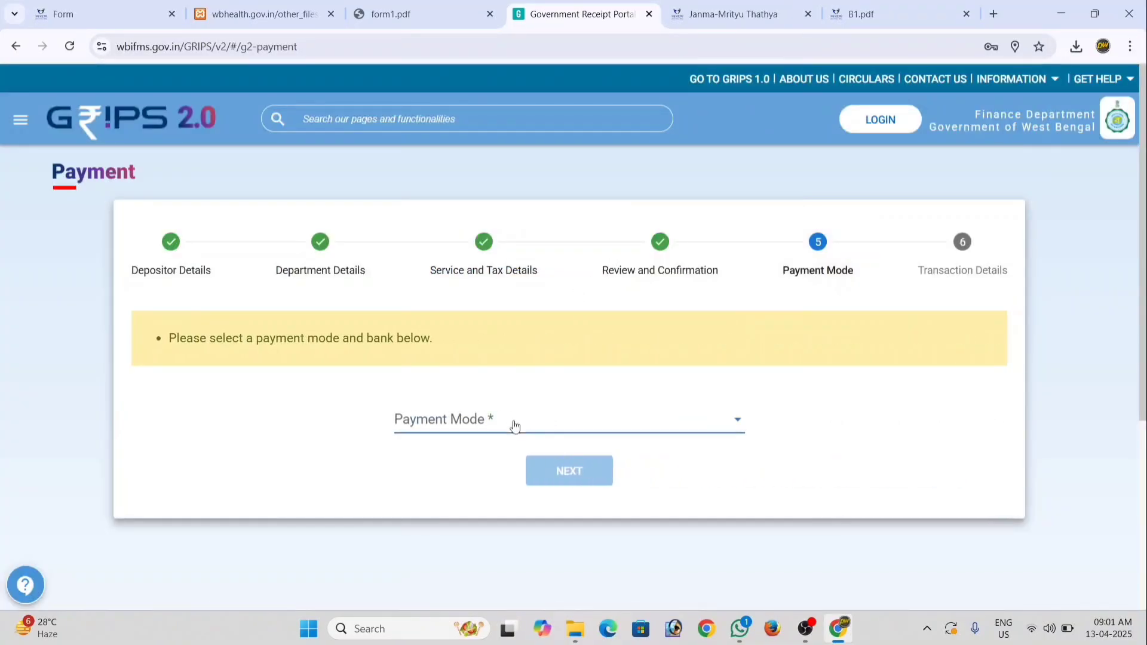
Set the payment mode to Online Payment via Payment Gateway with SBI EPay, and proceed.
left_click(516, 426)
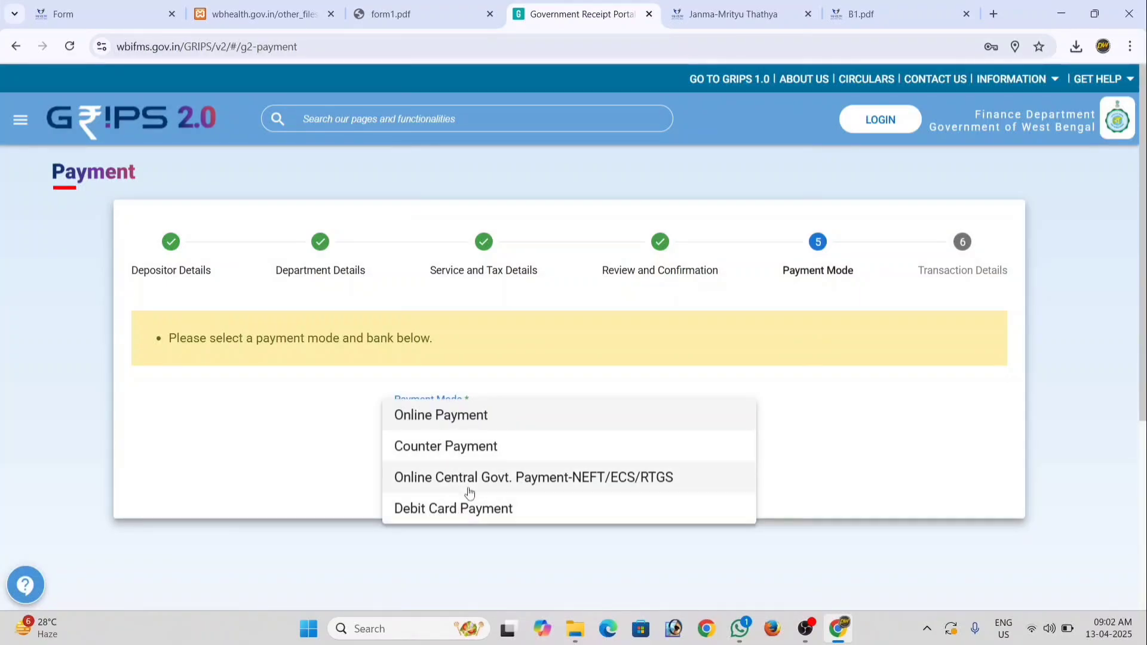
left_click(459, 418)
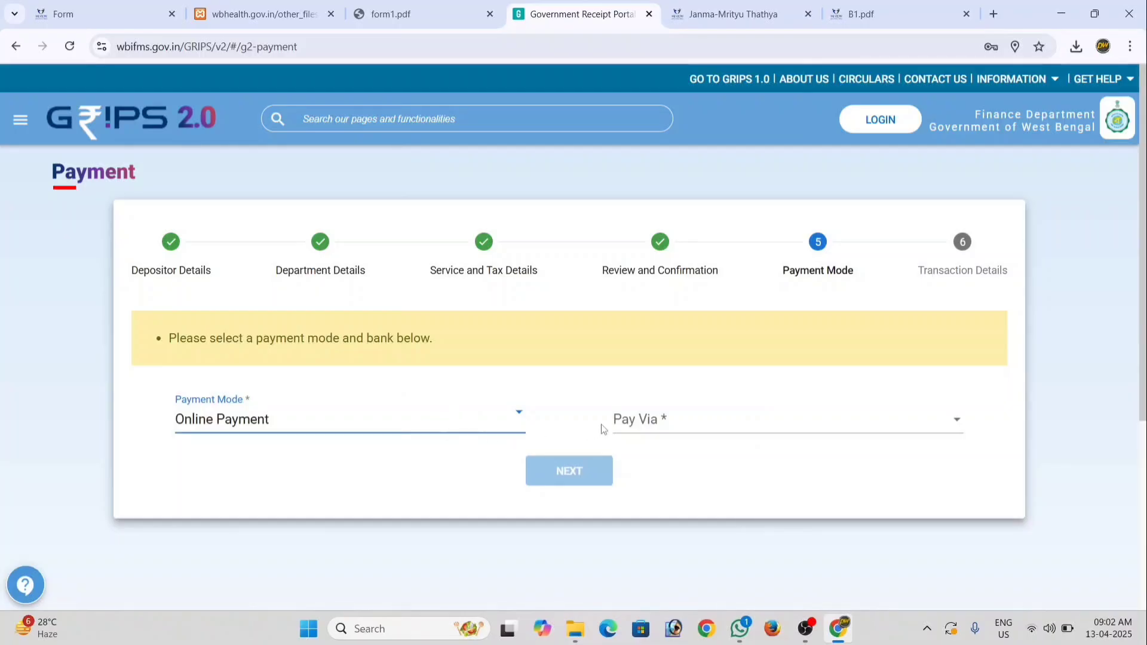
left_click(650, 419)
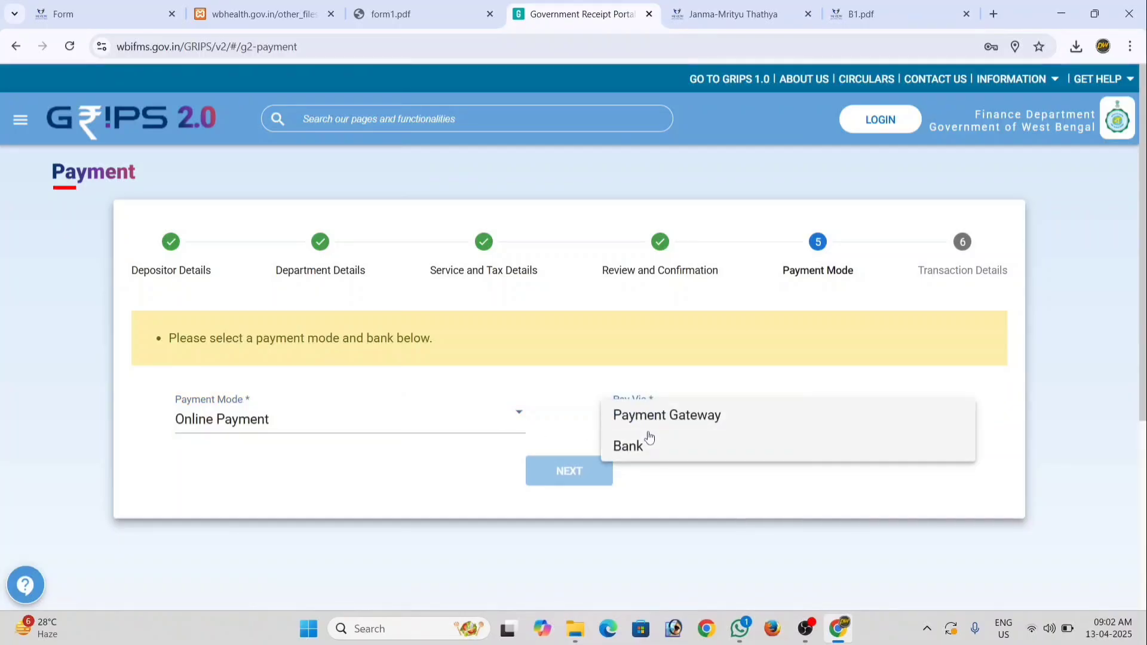
left_click(653, 424)
left_click(525, 508)
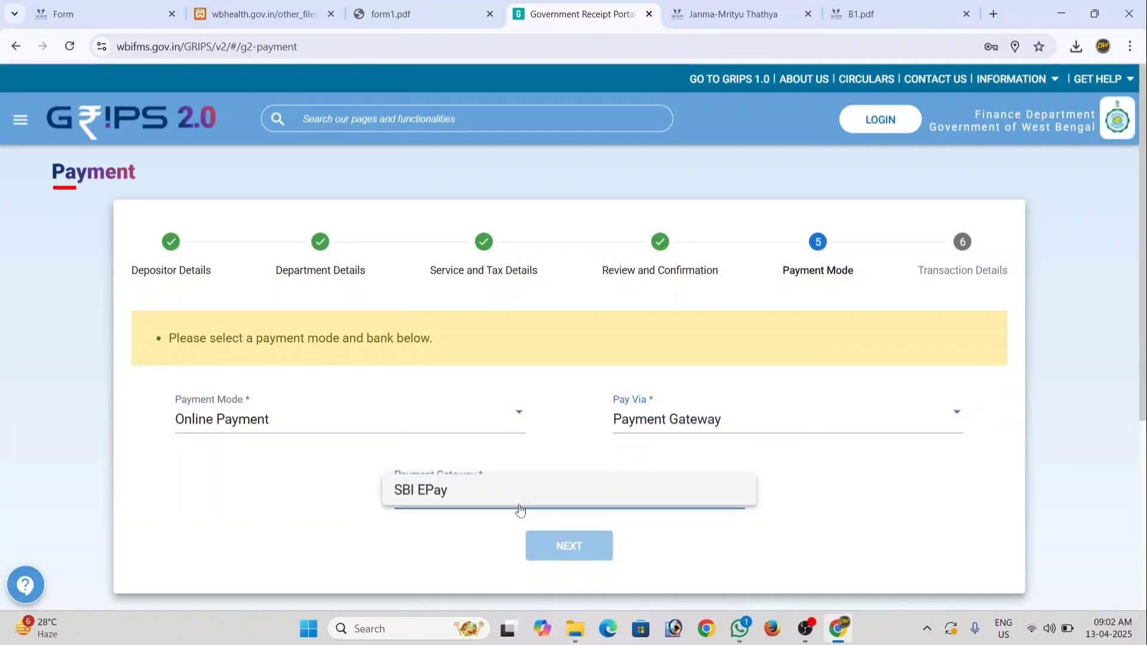
left_click(431, 500)
left_click(563, 549)
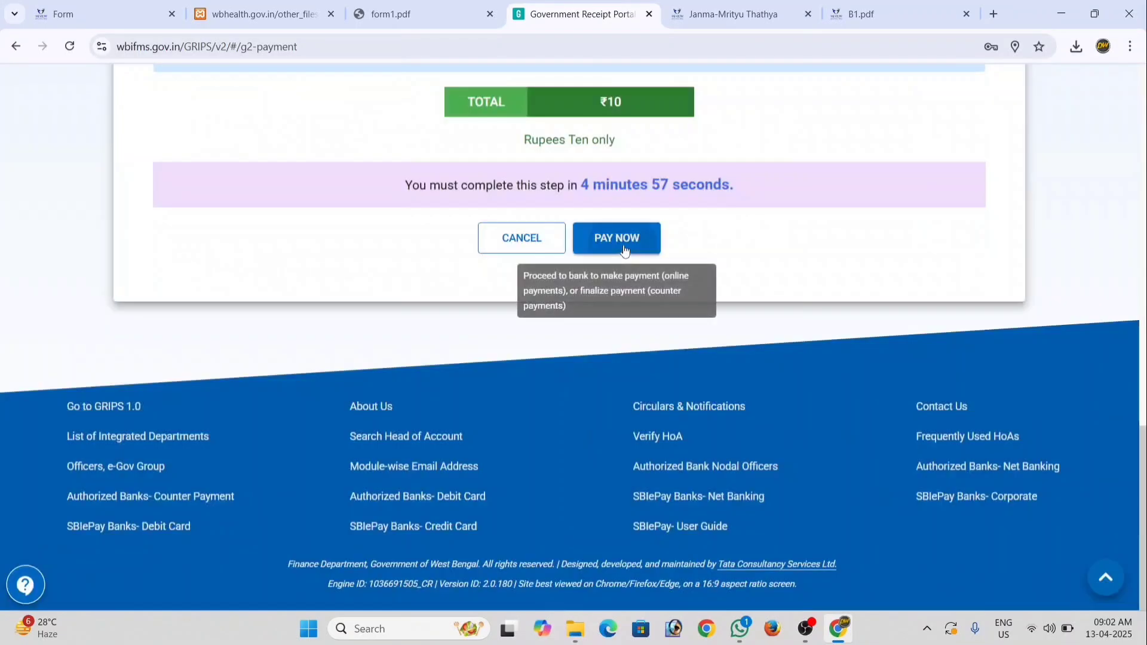
Proceed to SBIePay and pay the fee using the UPI QR option.
left_click(619, 242)
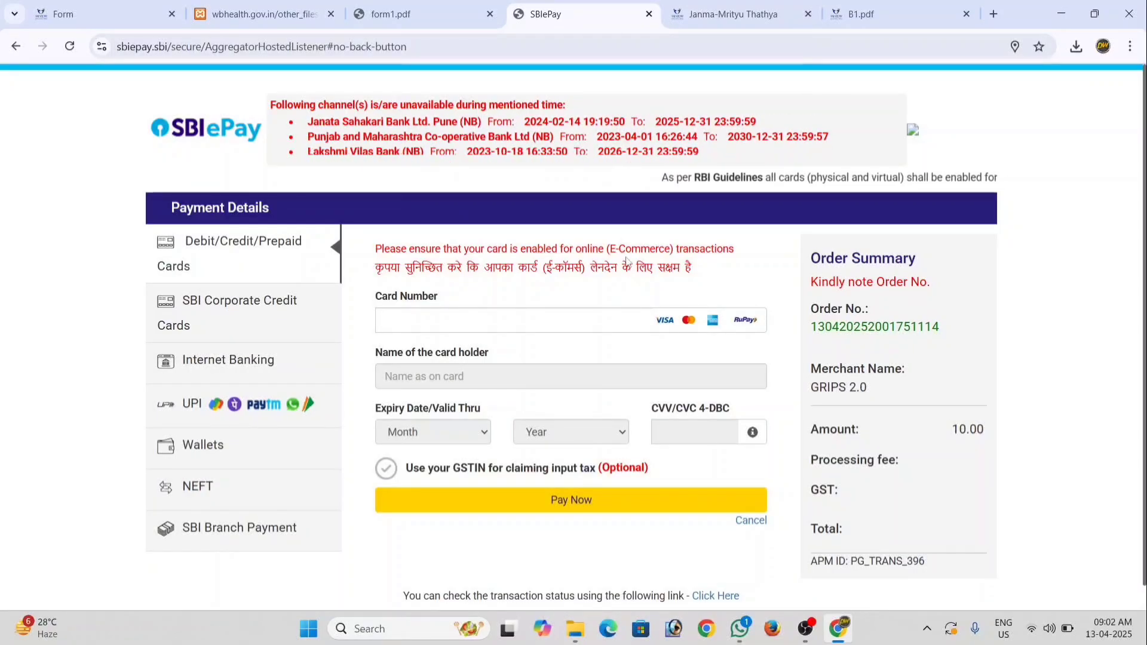
left_click(200, 409)
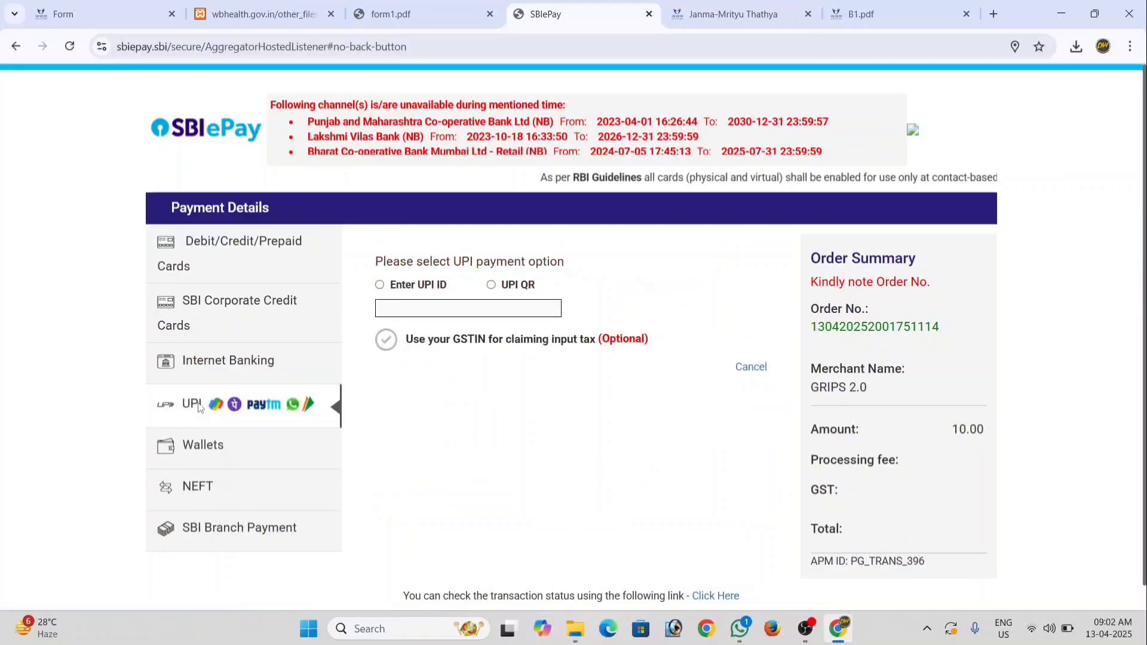
left_click(491, 288)
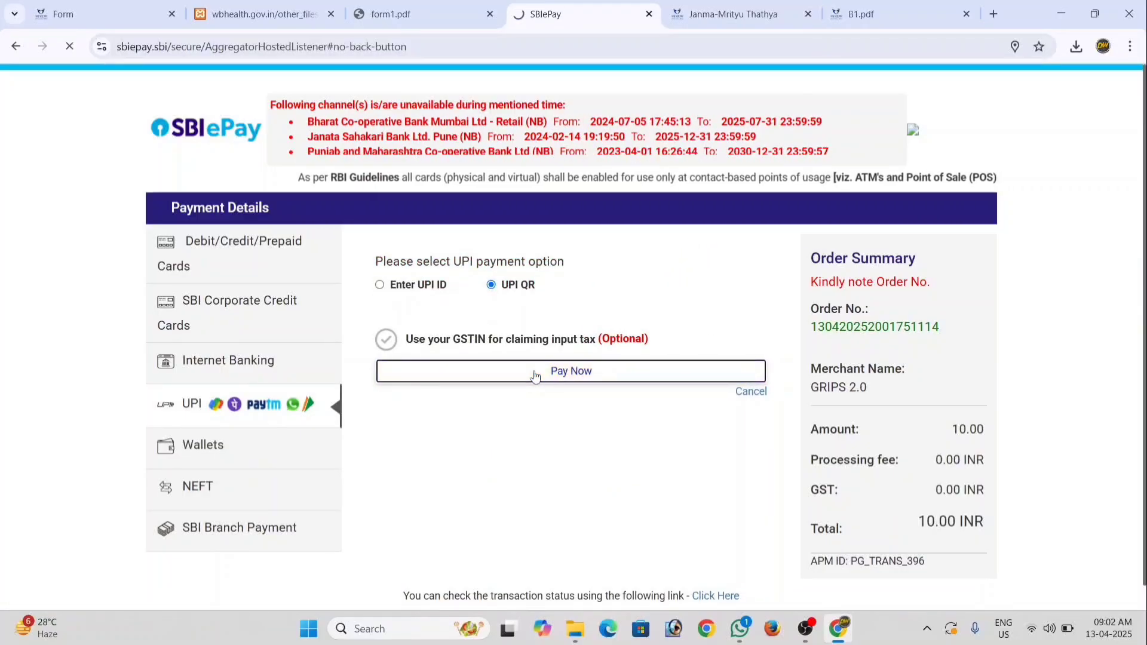
left_click(559, 373)
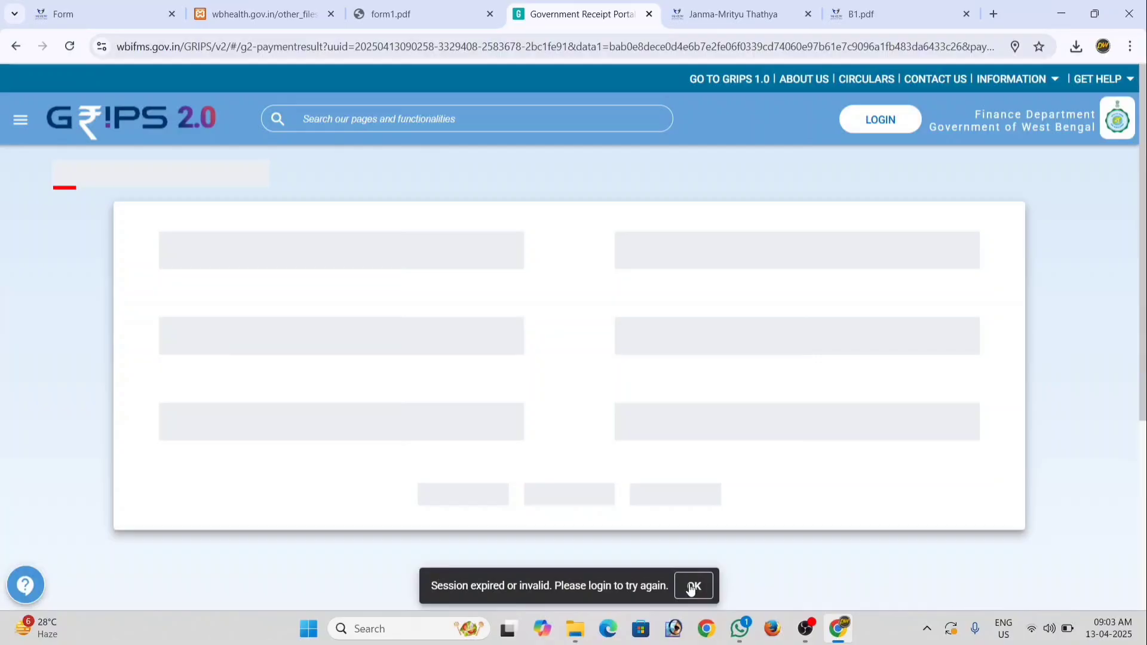
Dismiss the session message, download the payment challan and open the downloaded PDF.
left_click(693, 587)
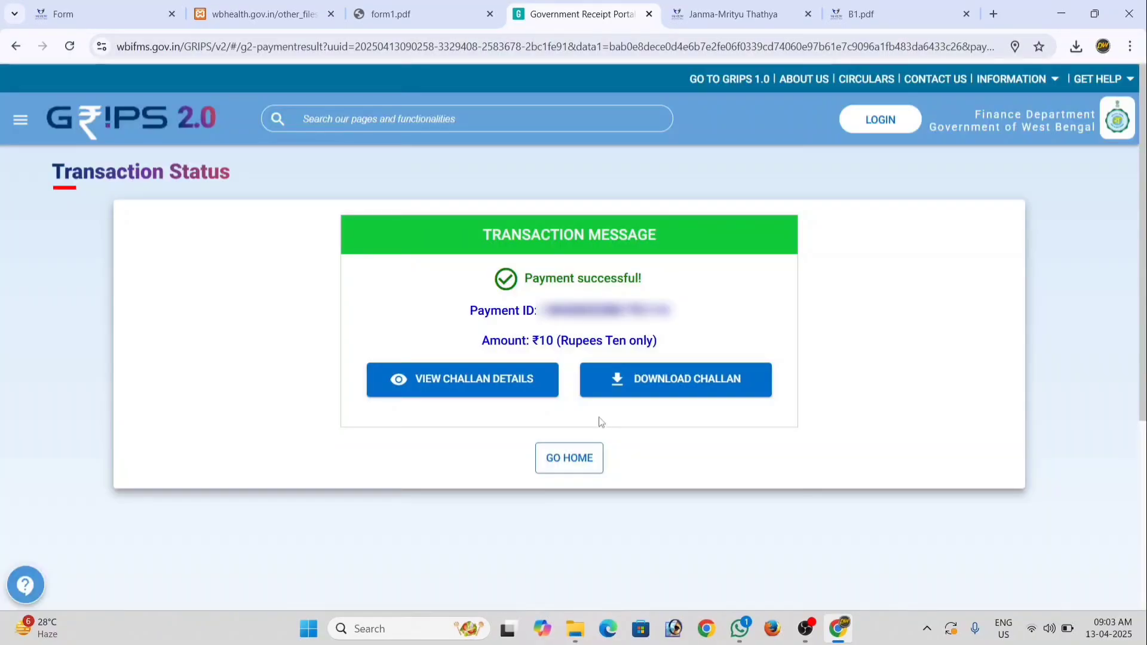
left_click(682, 385)
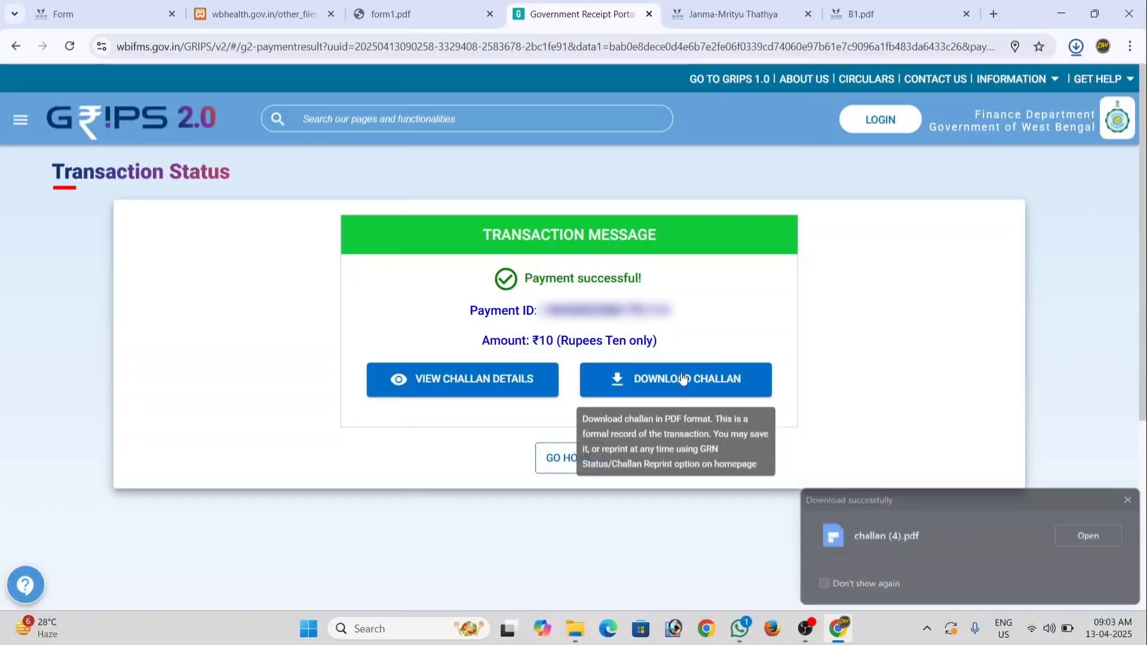
left_click(1076, 48)
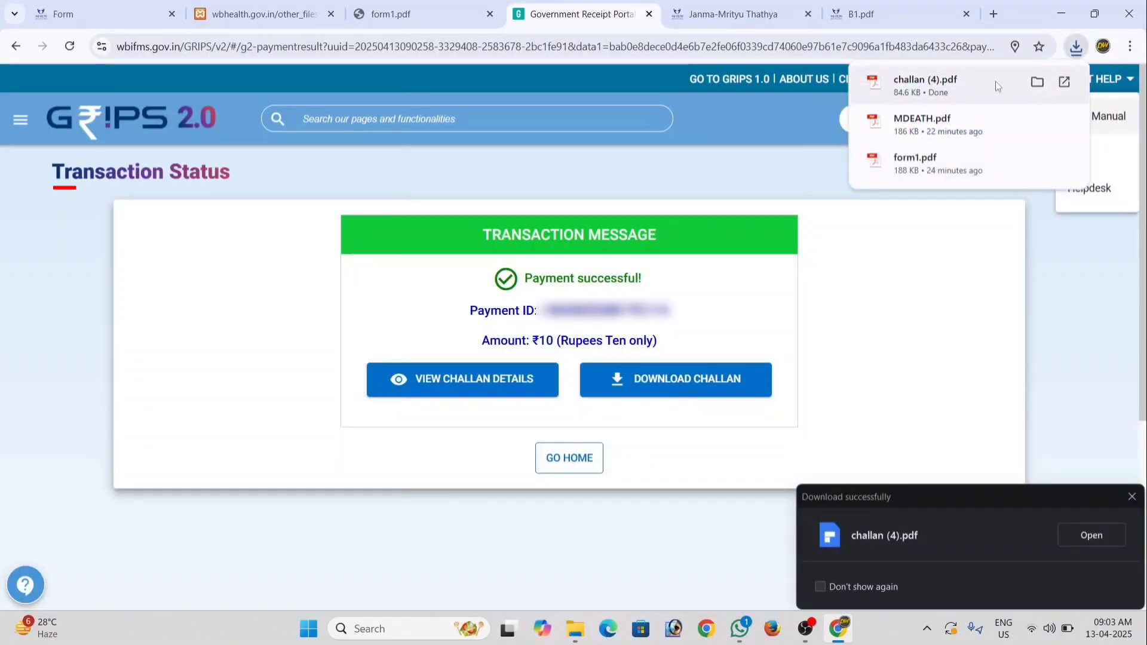
left_click(944, 88)
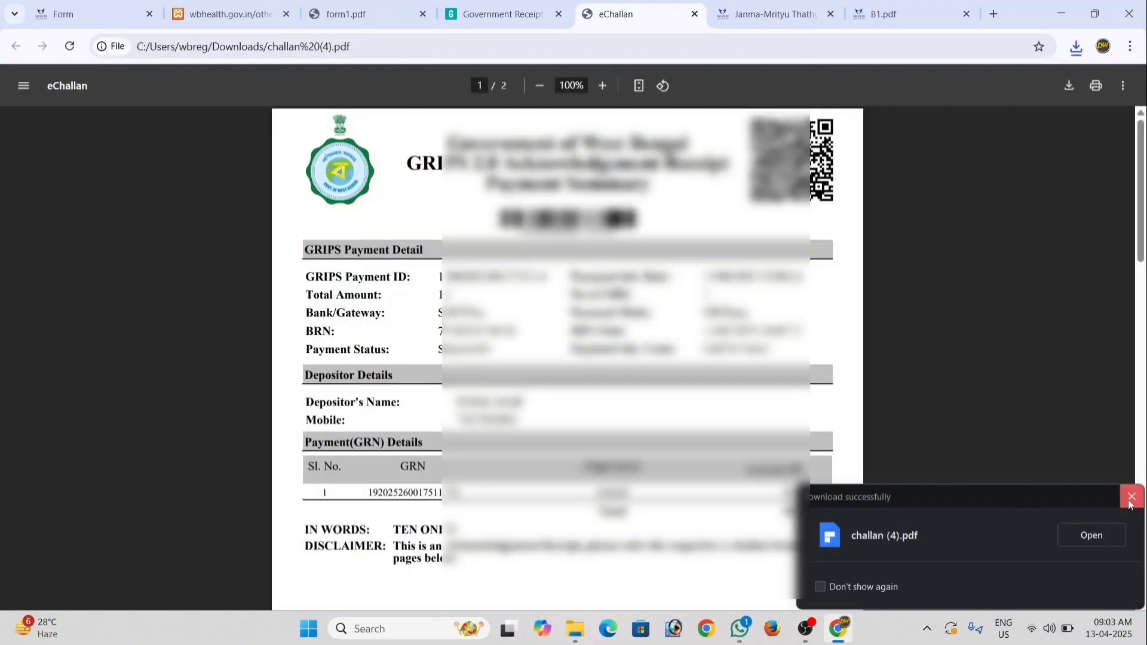
left_click(1131, 496)
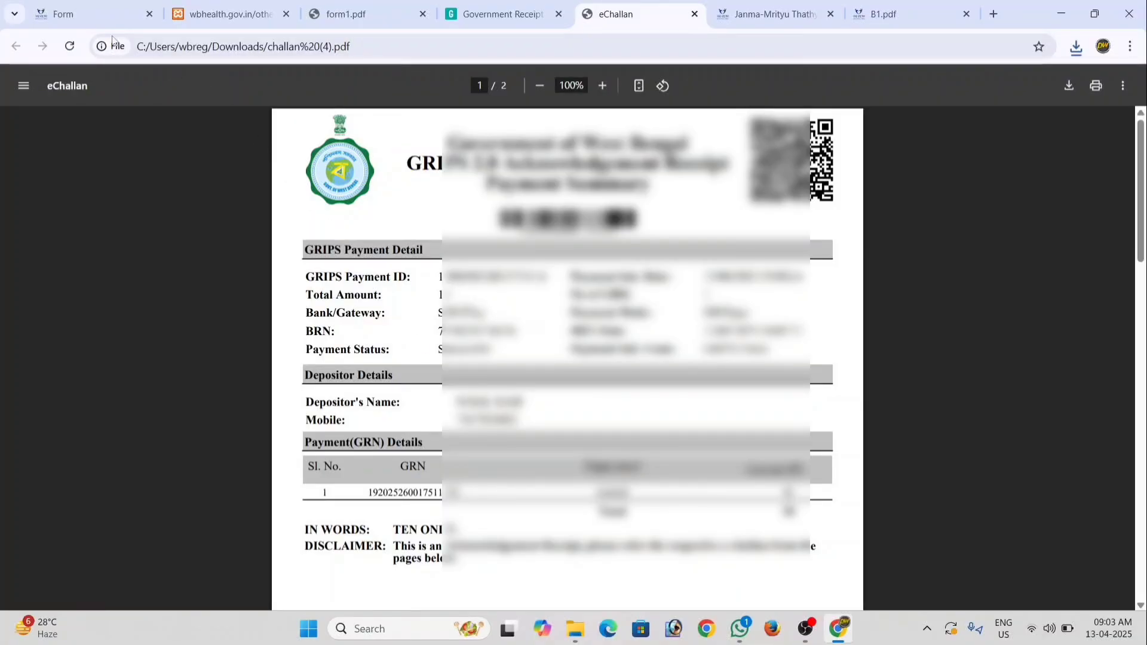
Attach challan (4).pdf as the Payment of Challan in the birth registration form, submit the application and highlight the acknowledgement number.
left_click(99, 22)
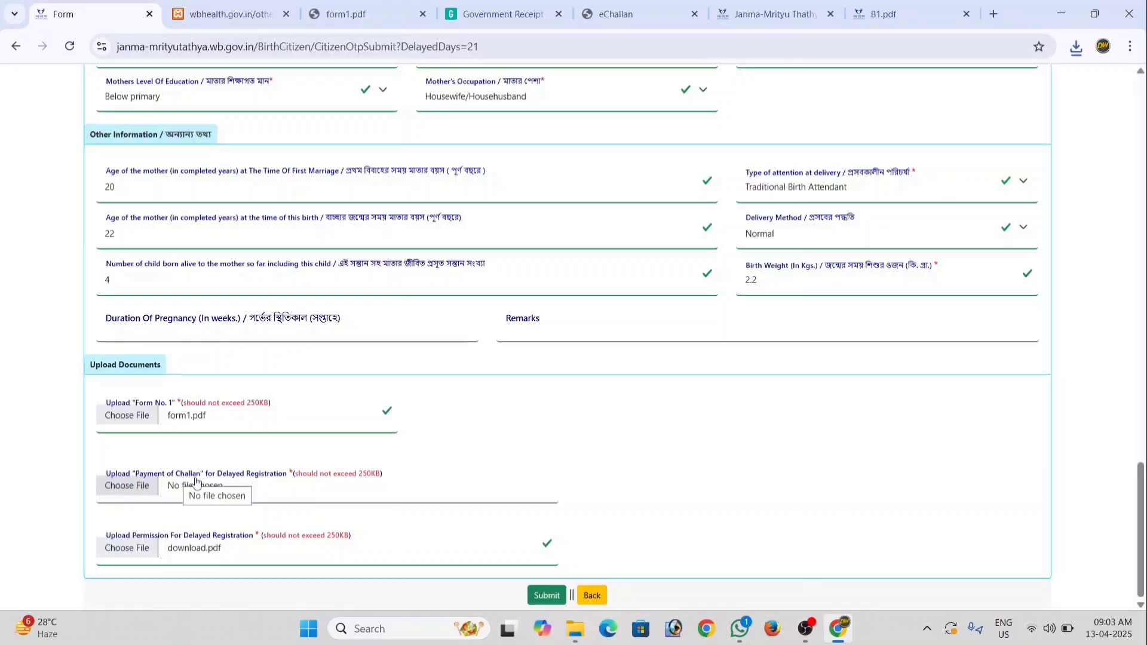
left_click(127, 486)
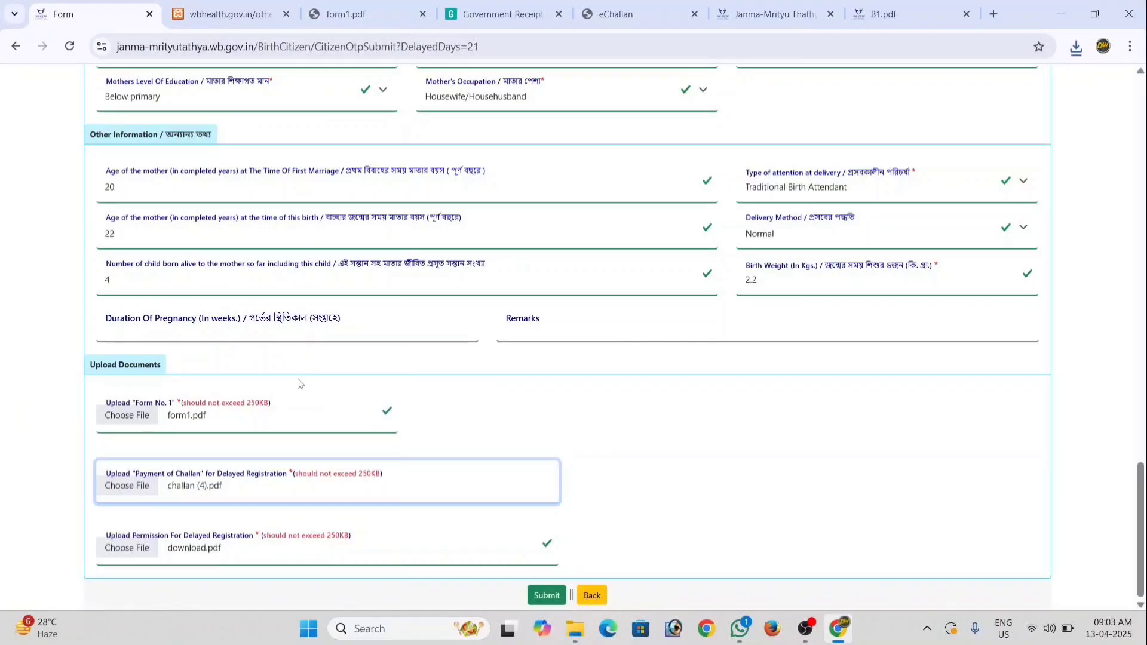
left_click(547, 596)
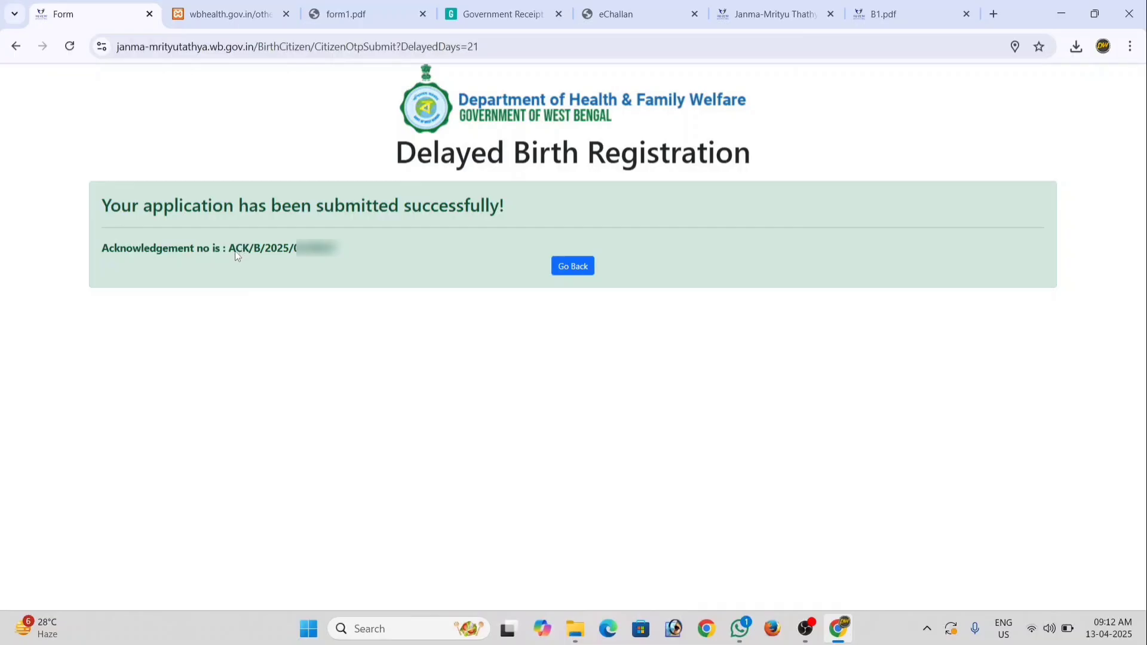
left_click_drag(233, 251, 336, 259)
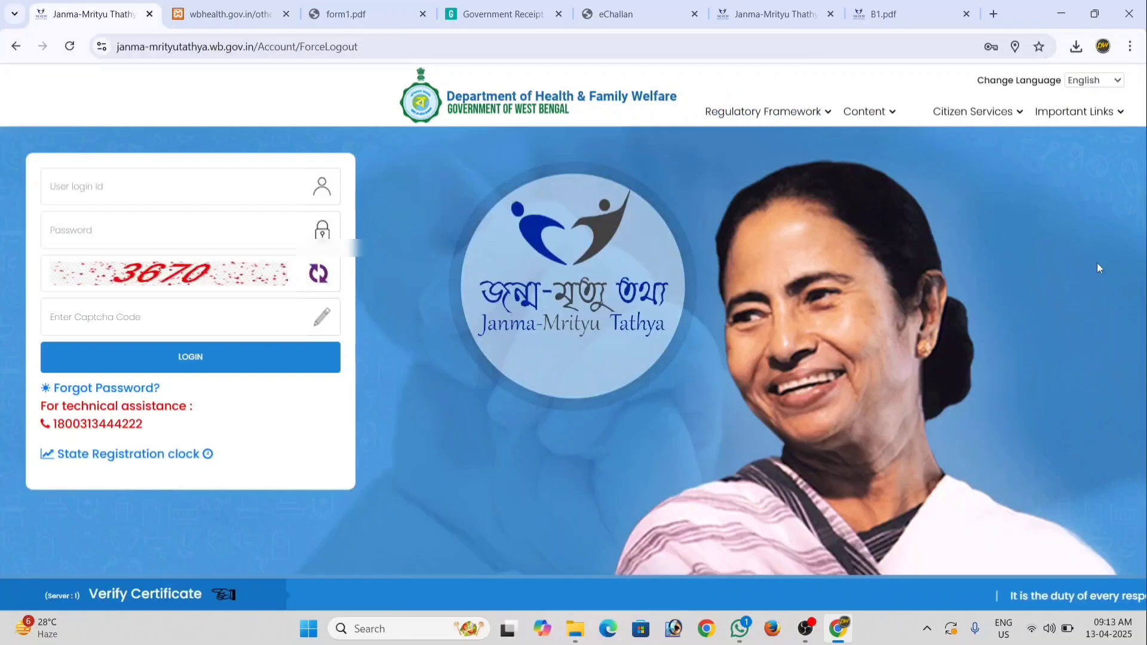
Open Track Application among the portal's citizen services for birth.
mouse_move(1001, 125)
mouse_move(980, 148)
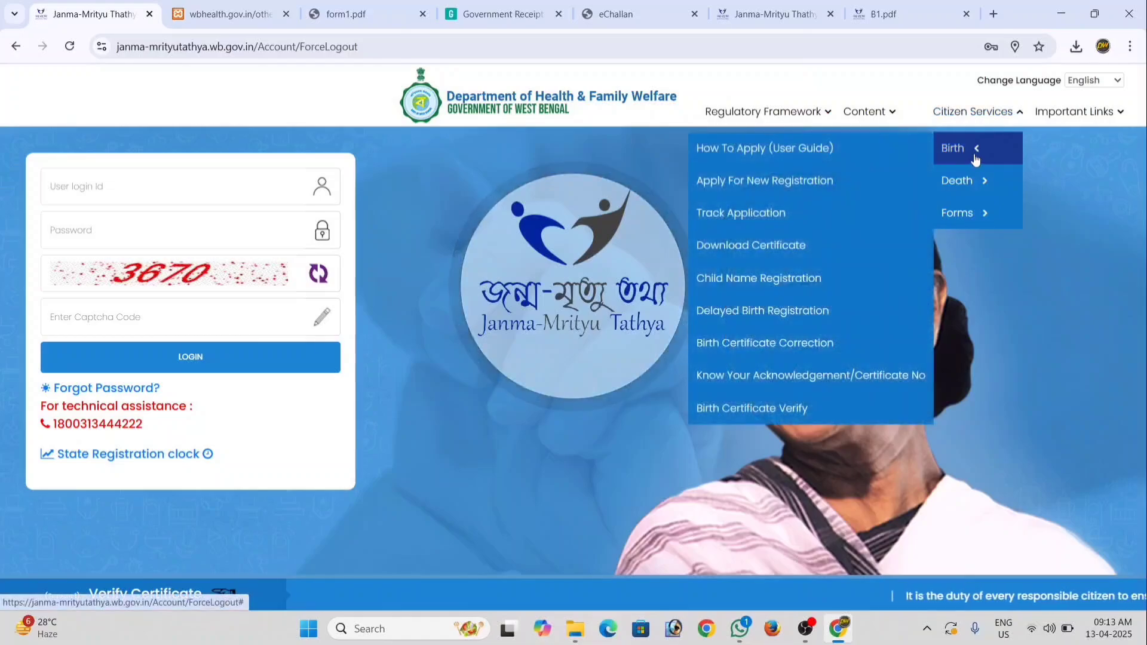
left_click(738, 215)
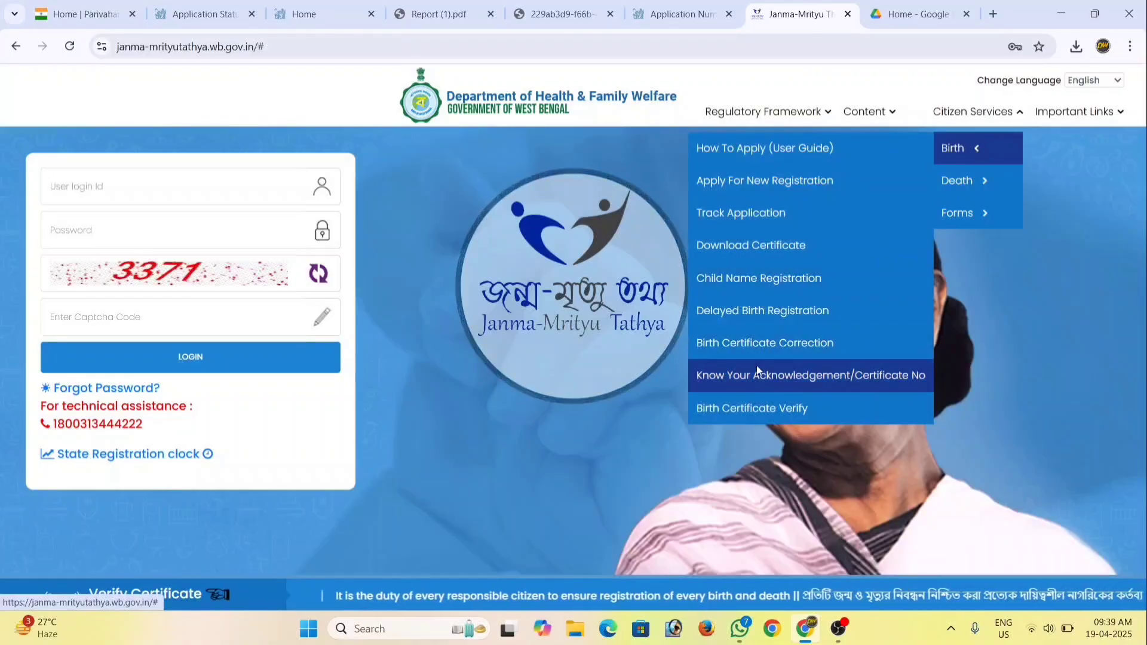
Open the Know Your Acknowledgement/Certificate No lookup for births and select the year and month of birth.
left_click(804, 376)
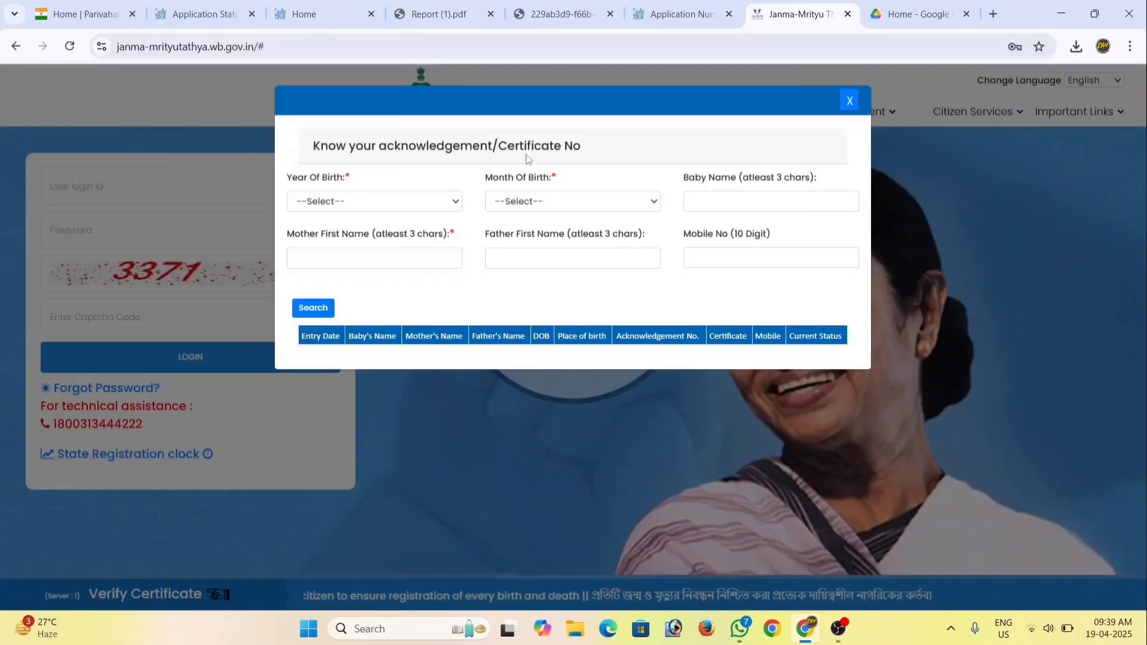
left_click(351, 206)
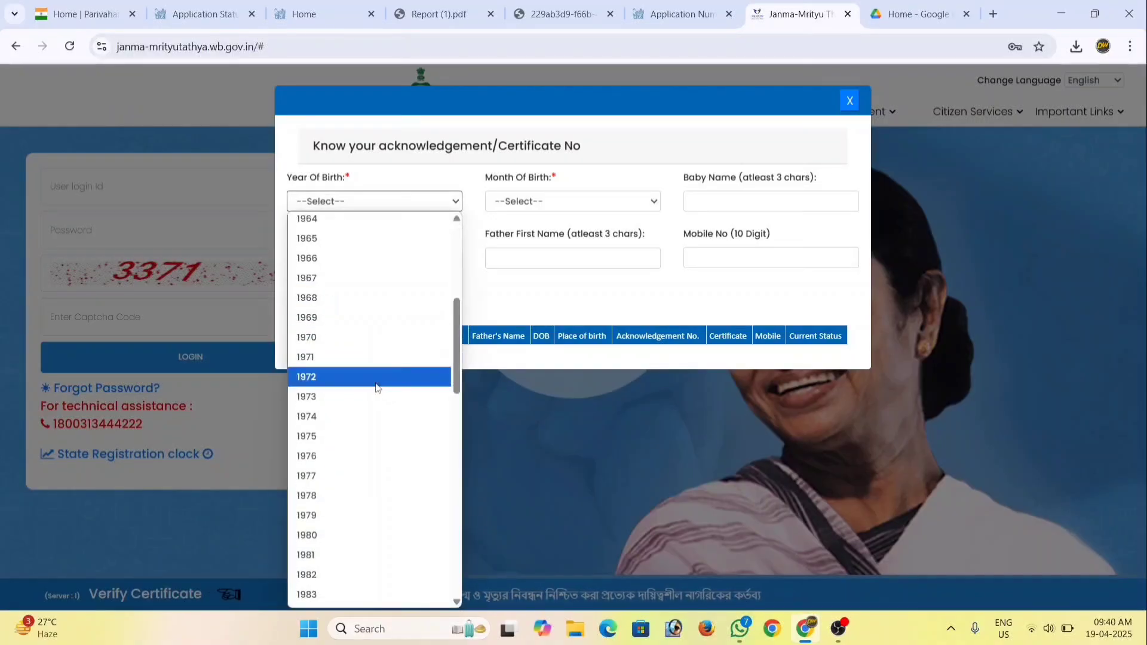
left_click(321, 239)
left_click(529, 201)
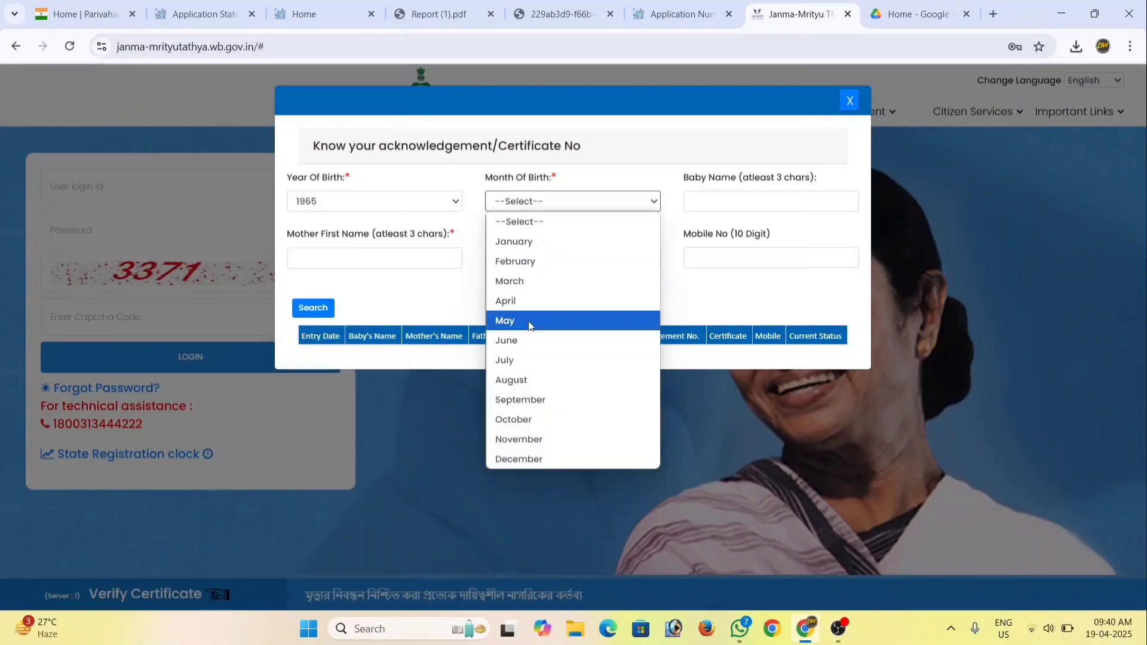
left_click(526, 404)
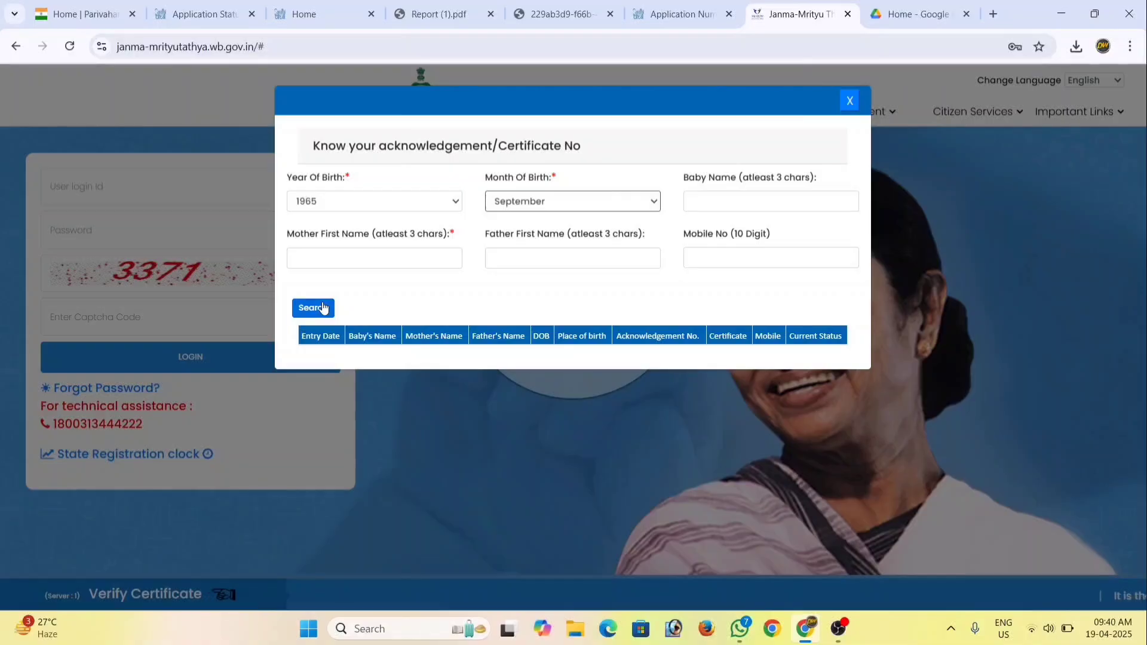
Search for the birth record by the baby's name and the mother's first name, and highlight the certificate number in the matching row.
left_click(748, 198)
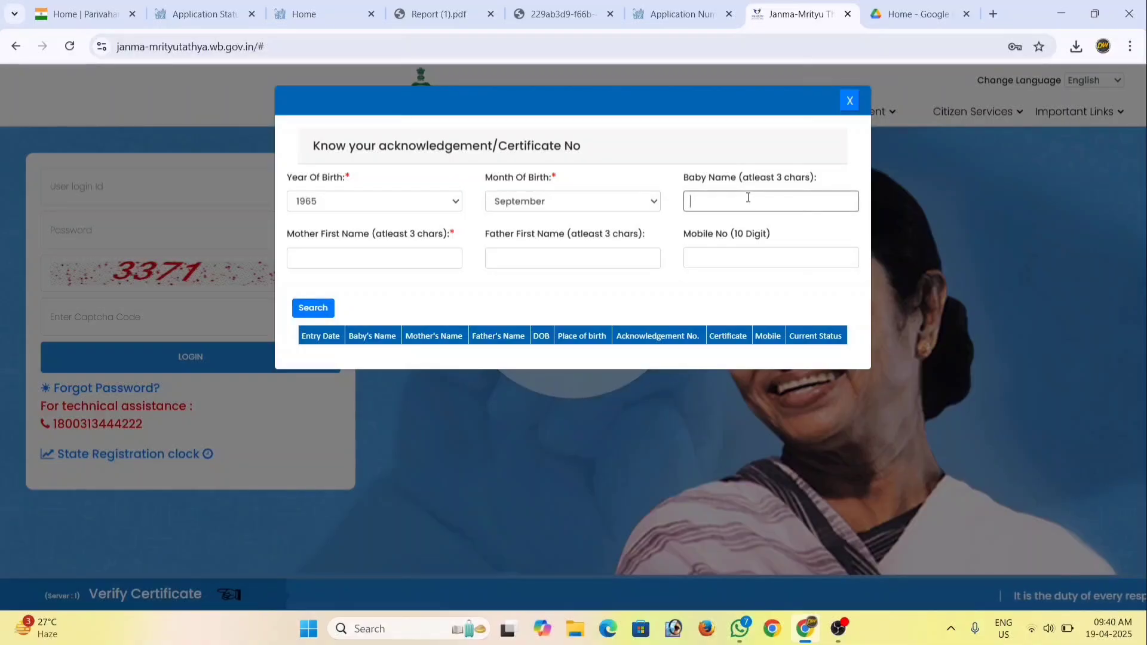
type("UU")
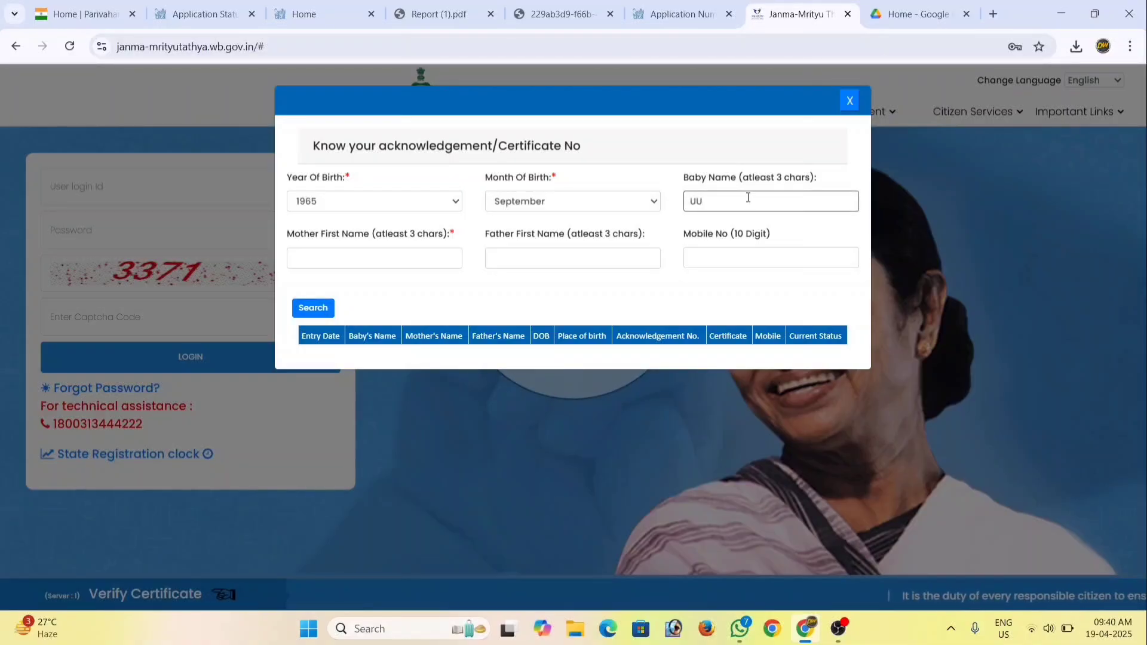
type("JJ")
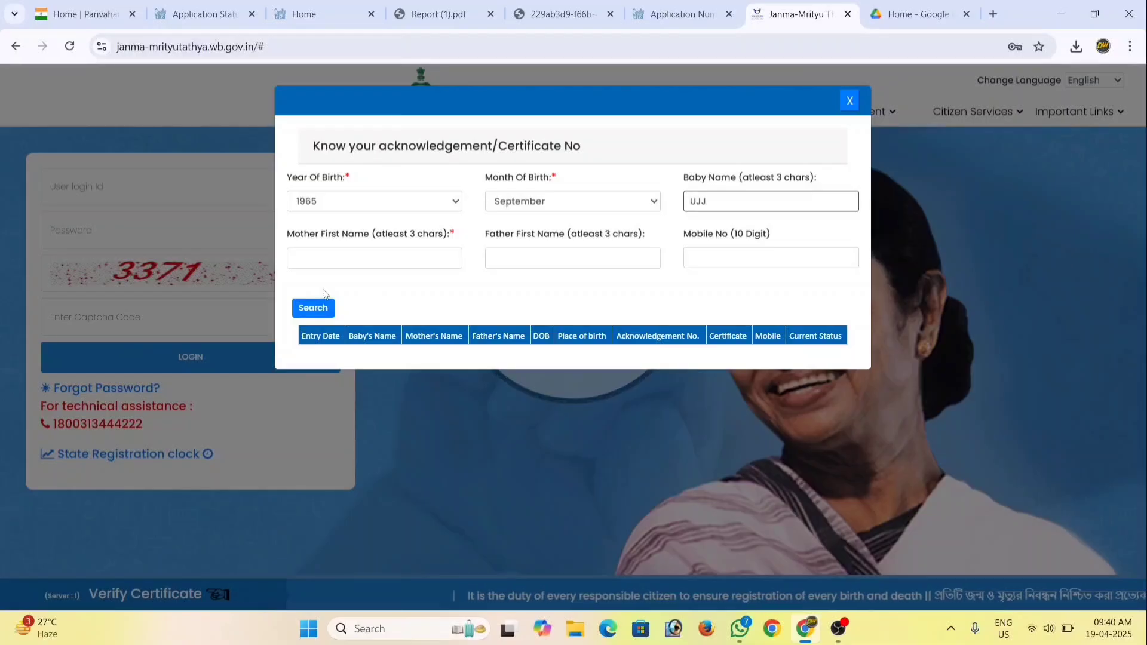
left_click(316, 306)
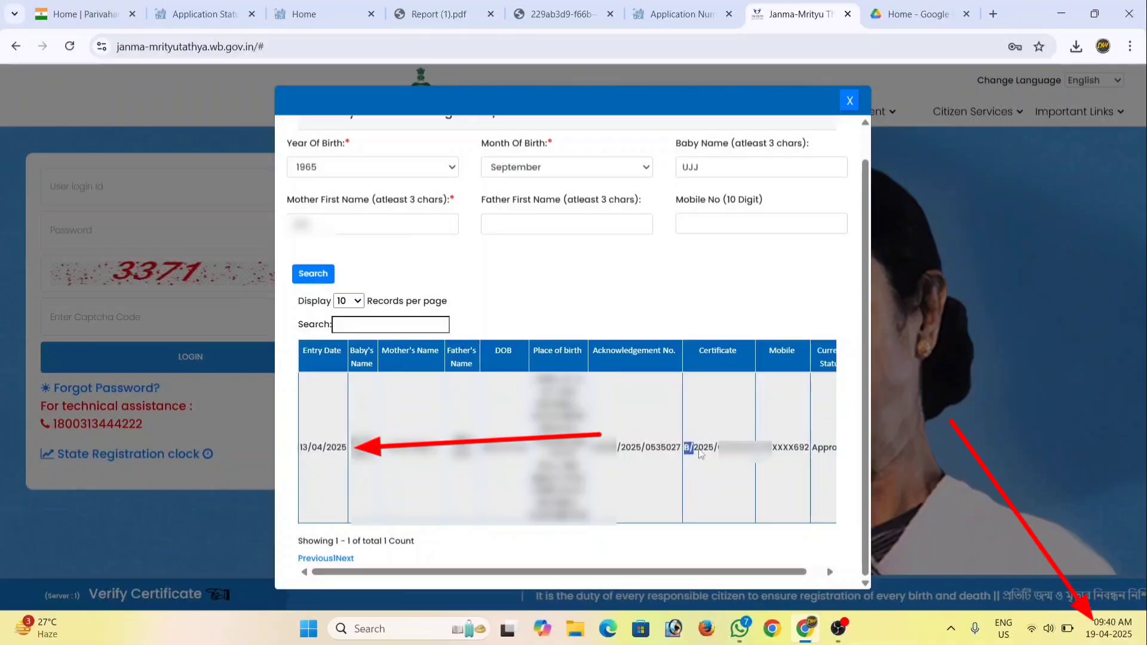
left_click_drag(684, 447, 798, 453)
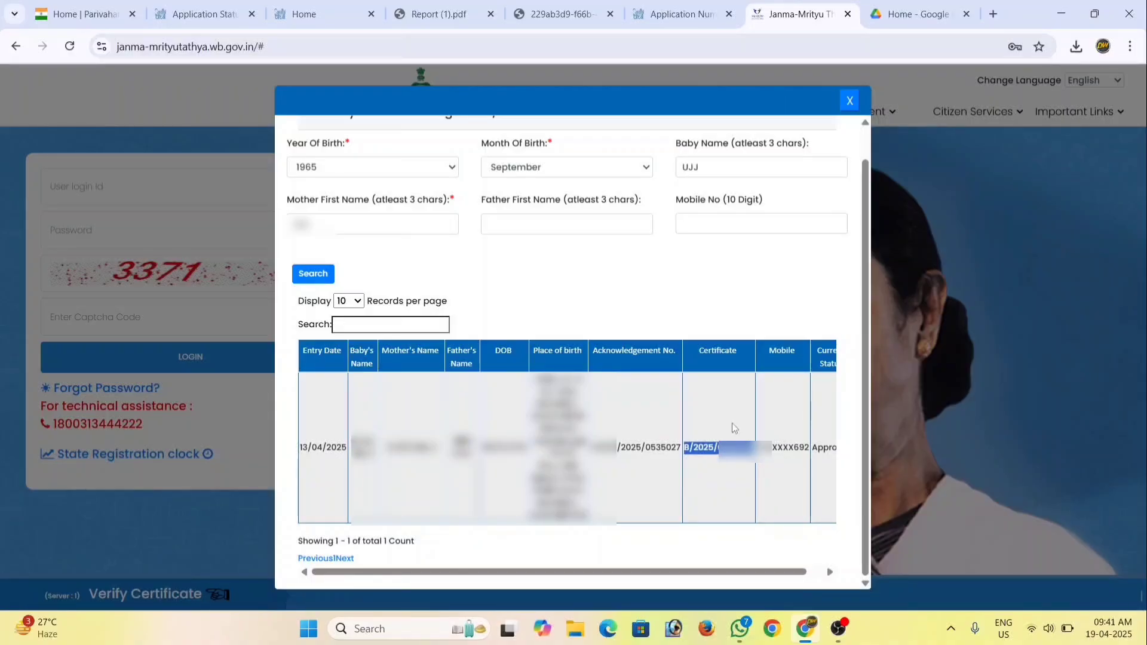
Open Download Certificate among the citizen services for birth, enter the certificate number and search for it.
left_click(977, 113)
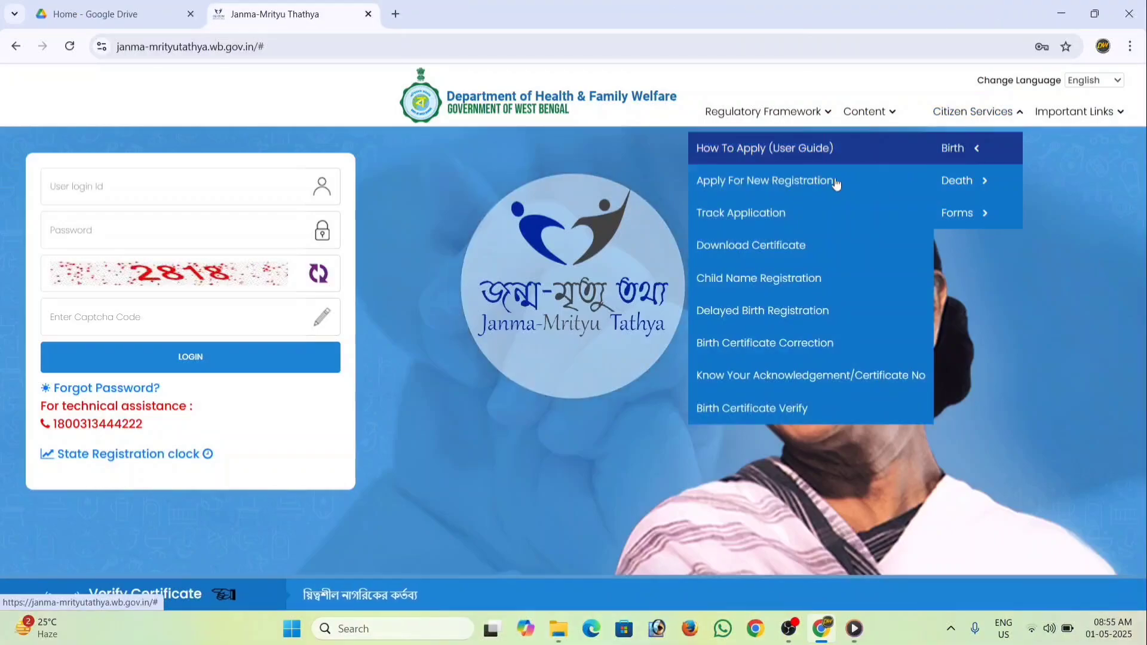
left_click(763, 246)
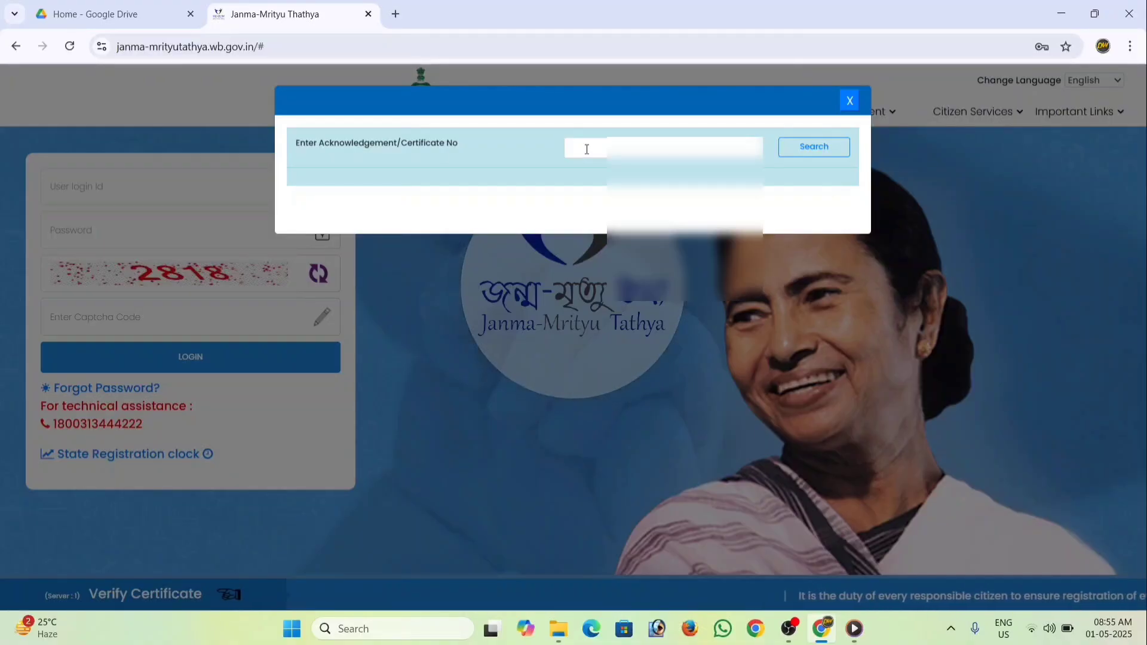
left_click(592, 149)
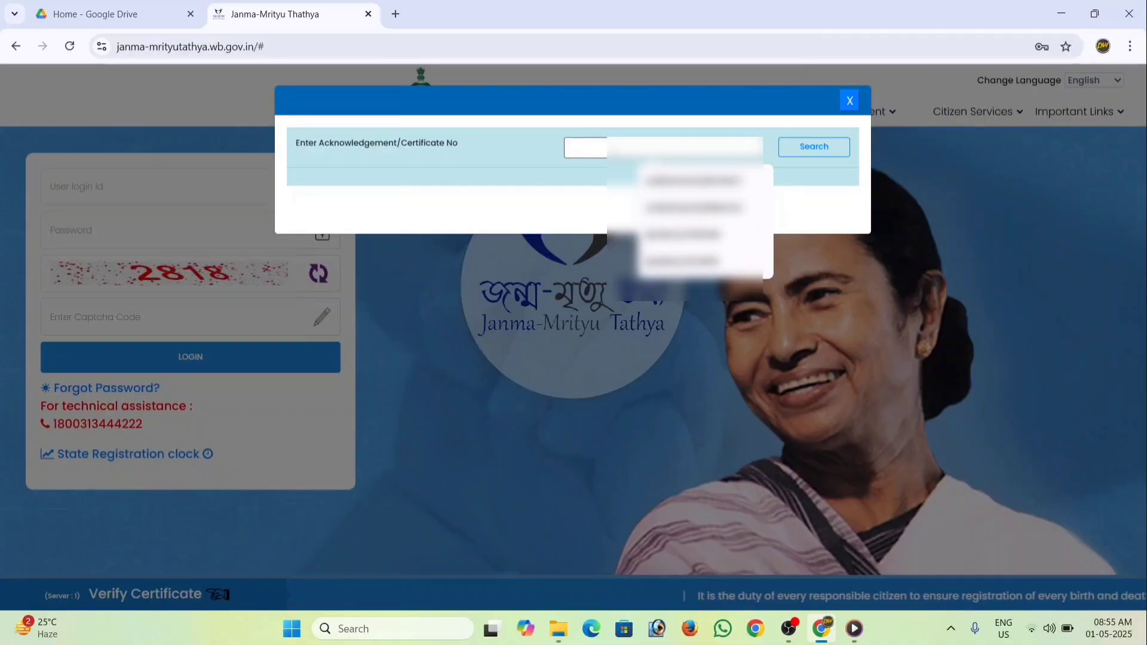
left_click(693, 181)
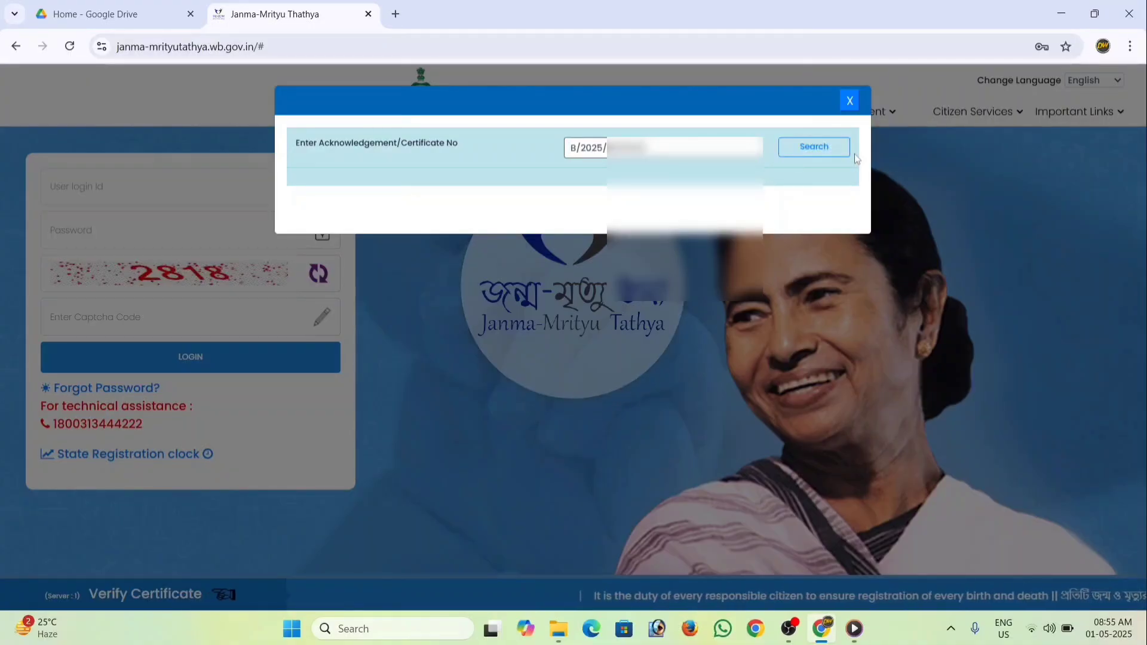
left_click(821, 150)
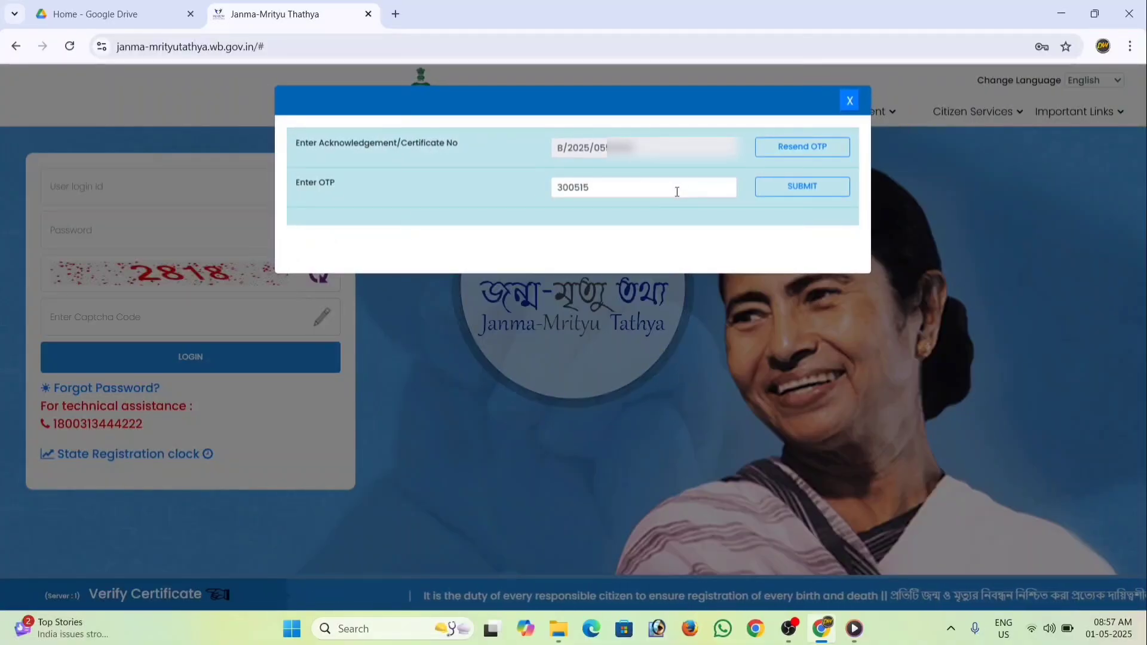
Submit the OTP, download the signed birth certificate and review the PDF, highlighting the date of birth.
left_click(798, 188)
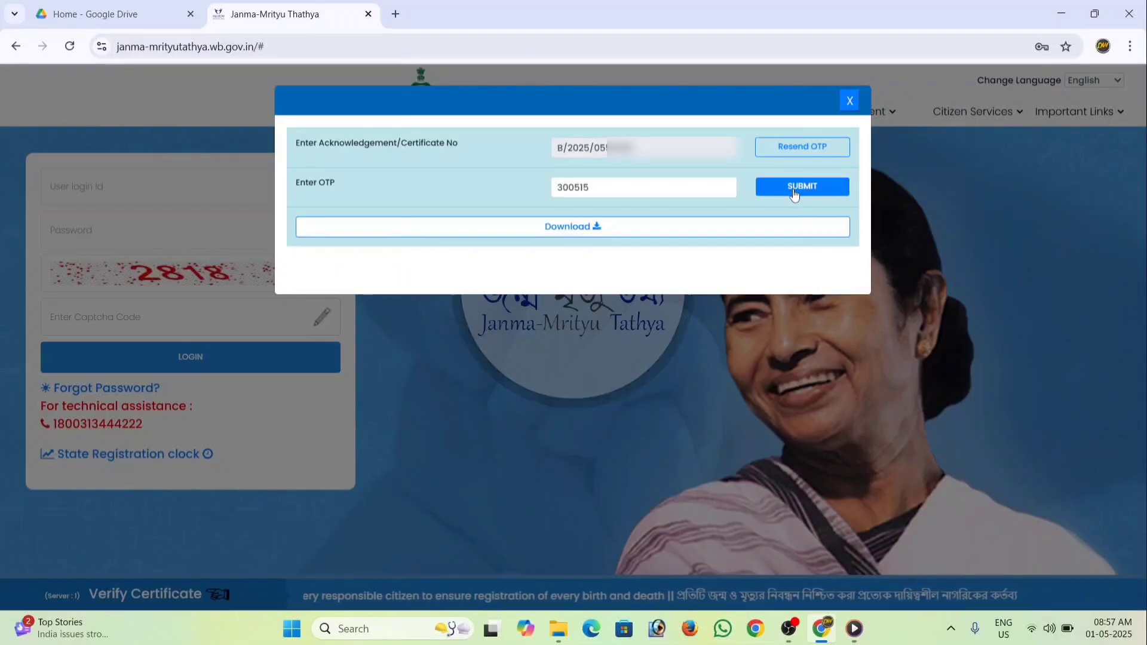
left_click(584, 227)
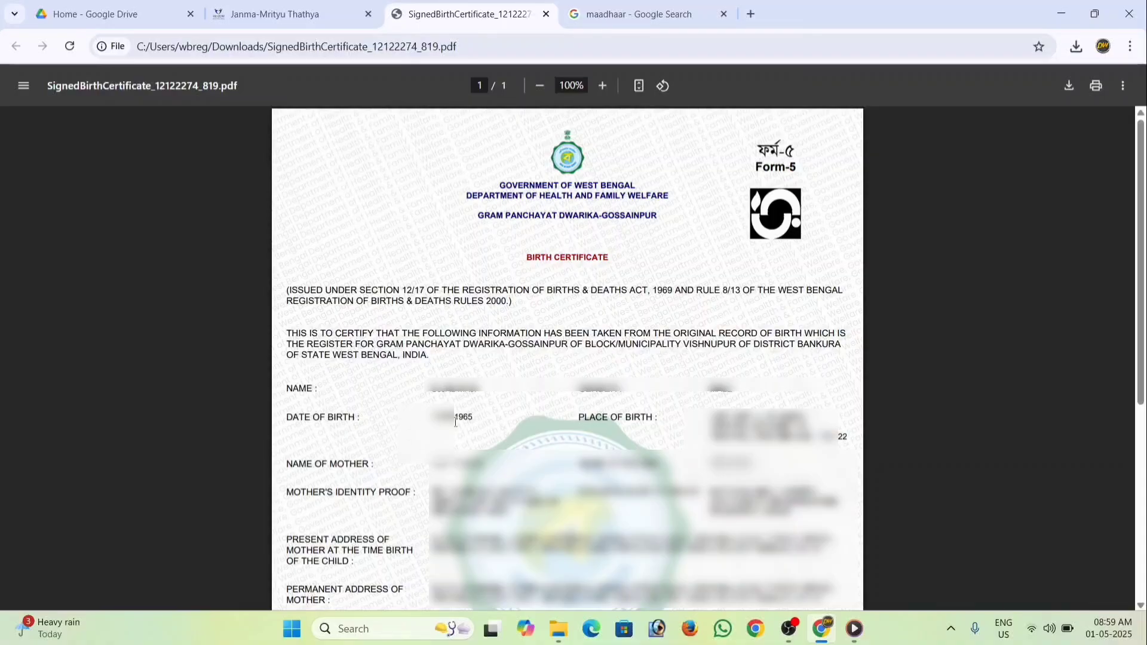
left_click_drag(454, 418, 477, 423)
scroll(568, 358, "down", 2)
Return to the Janma-Mrityu Tathya portal and open Verify Certificate with the Certificate No Verification form.
key("ctrl+shift+Tab")
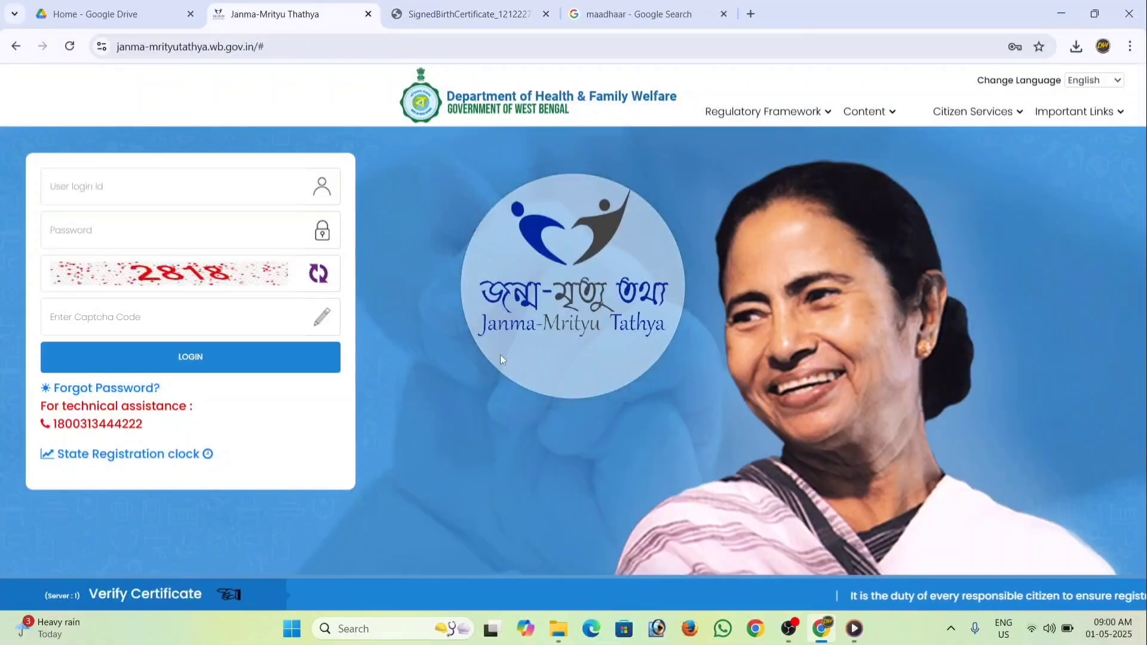
left_click(155, 594)
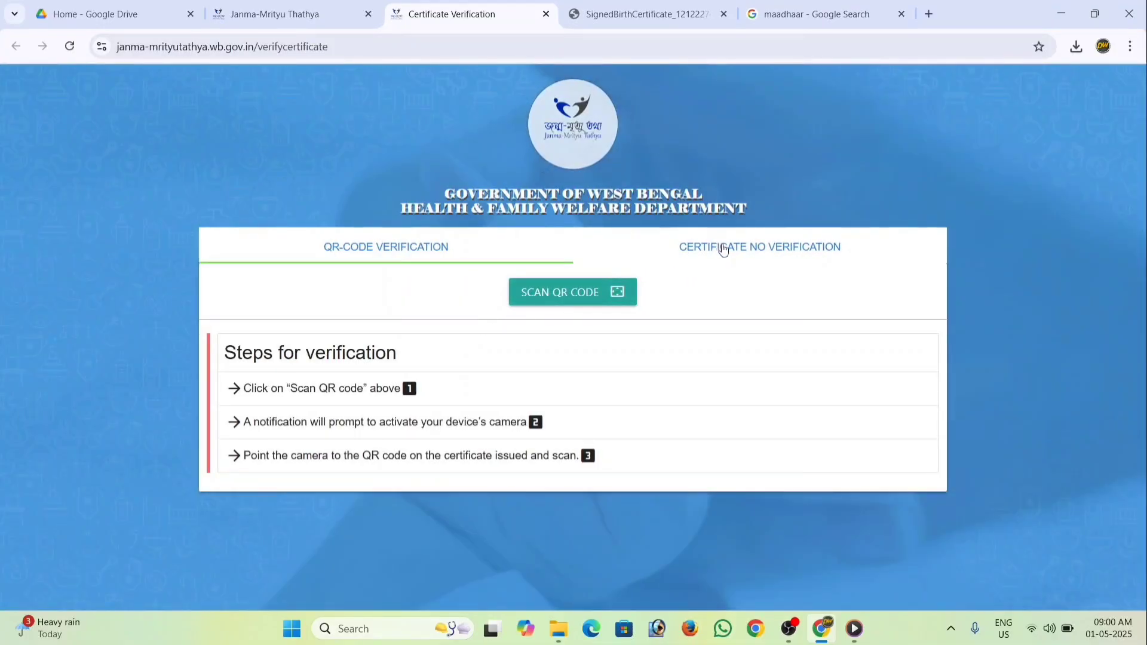
left_click(723, 249)
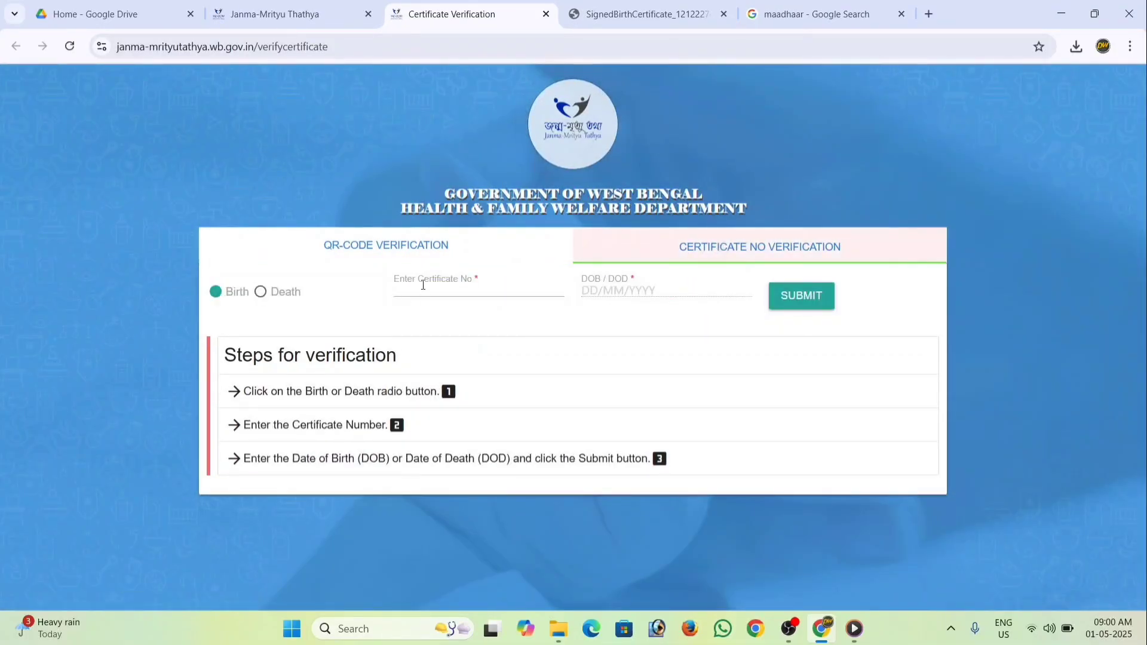